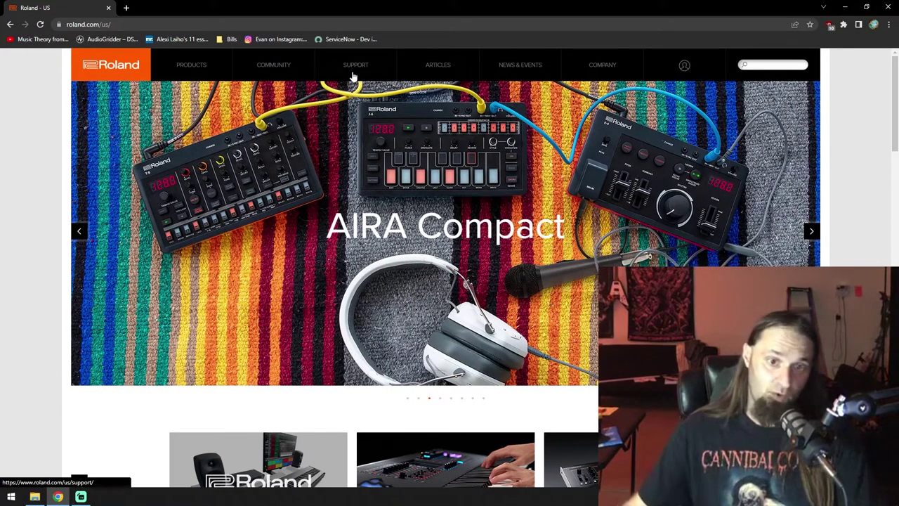
# Step: Go from Support to Updates & Drivers, choose the T–Z products, and open the TD-27 entry
pyautogui.moveTo(356, 70)
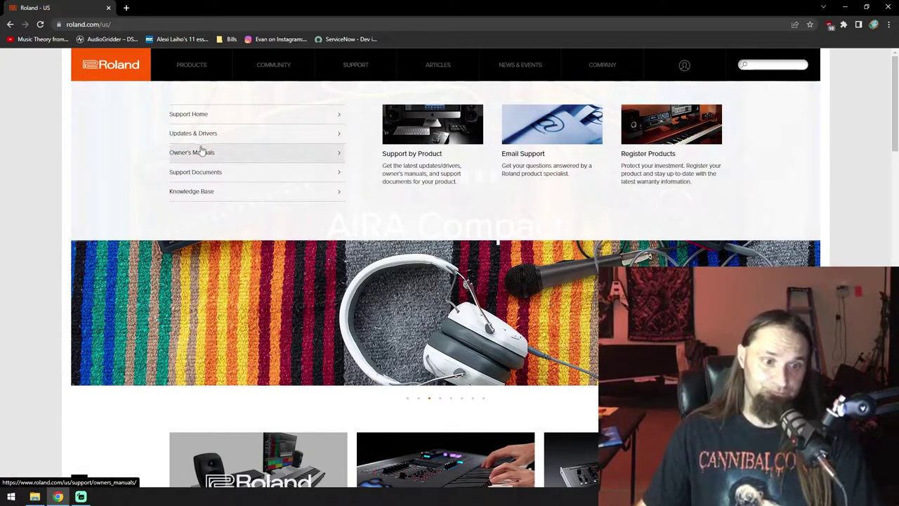
pyautogui.click(199, 138)
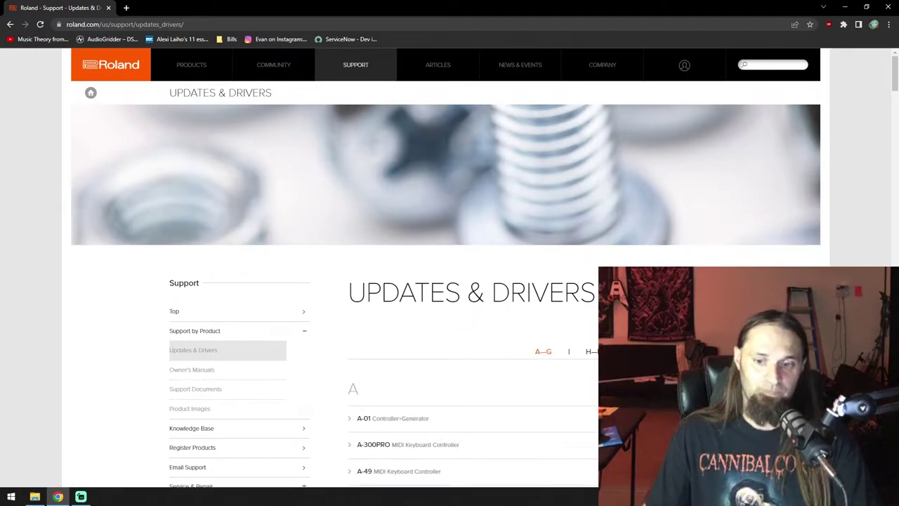
pyautogui.scroll(-2, 492, 323)
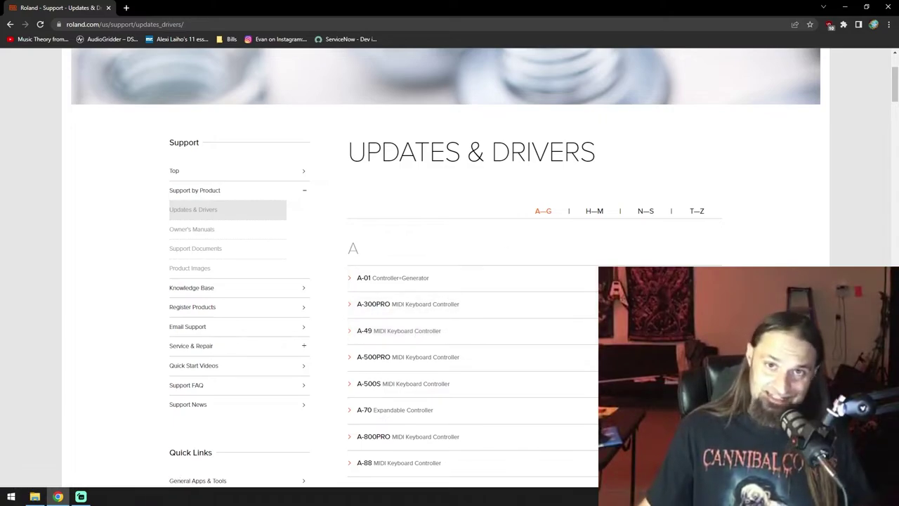
pyautogui.click(696, 213)
pyautogui.scroll(-3, 696, 212)
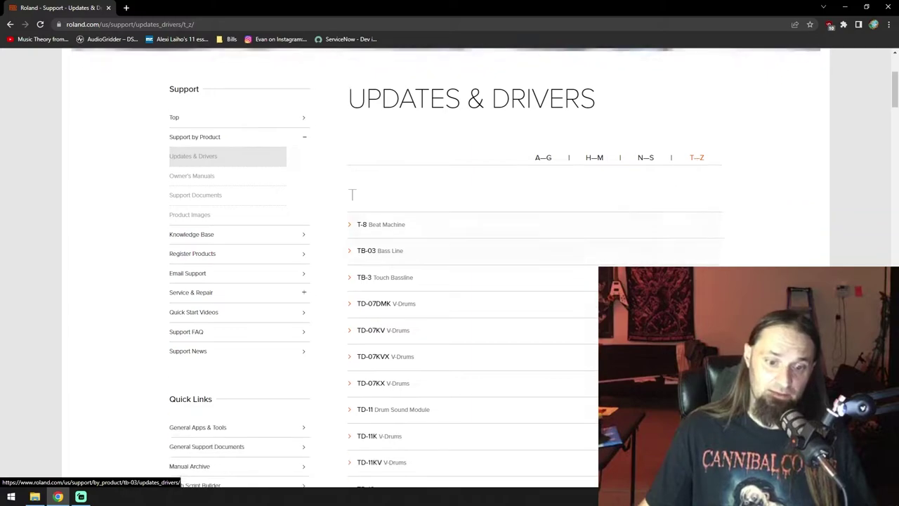
pyautogui.scroll(-5, 529, 301)
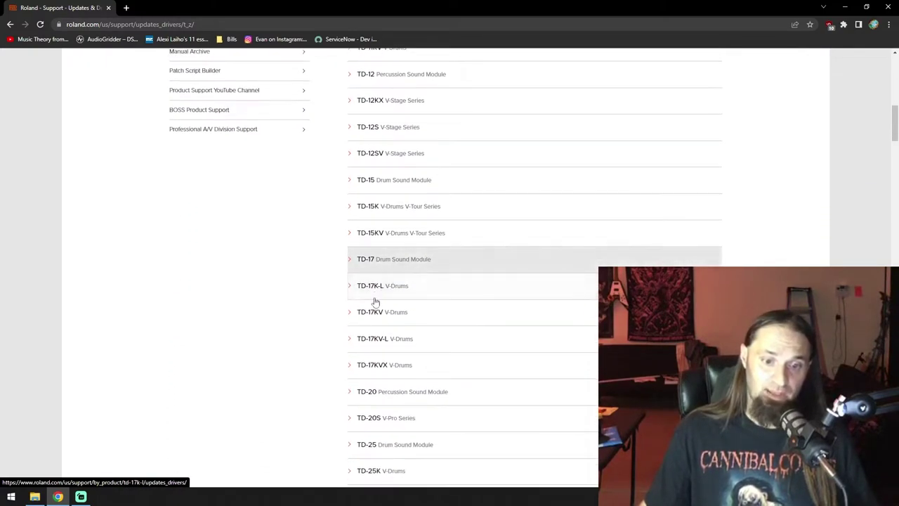
pyautogui.scroll(-1, 373, 314)
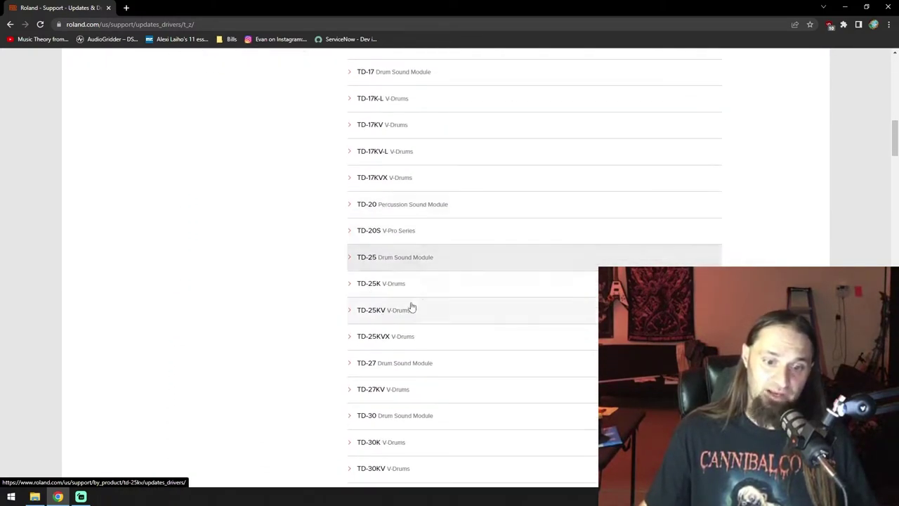
pyautogui.click(378, 365)
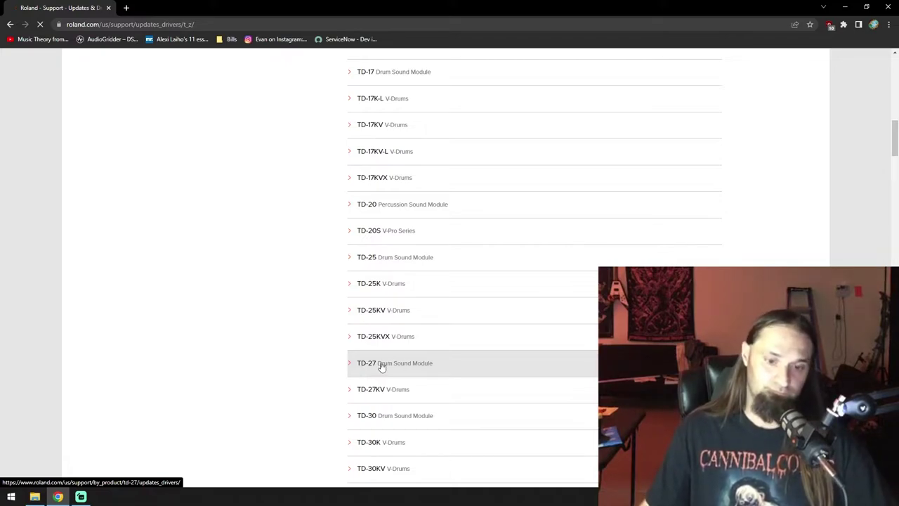
pyautogui.scroll(-1, 509, 279)
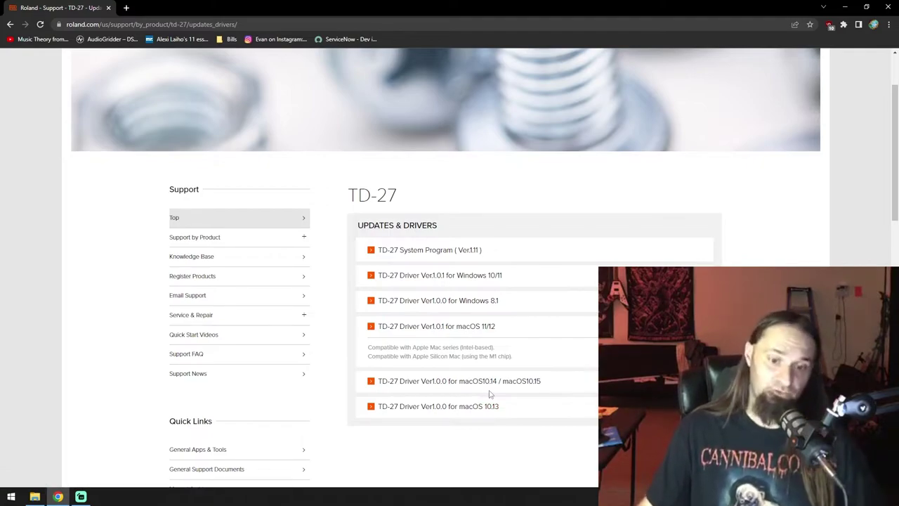
# Step: Accept the EULA, download td27_w1011d_v101DL.zip, and open it from the download bar
pyautogui.click(475, 281)
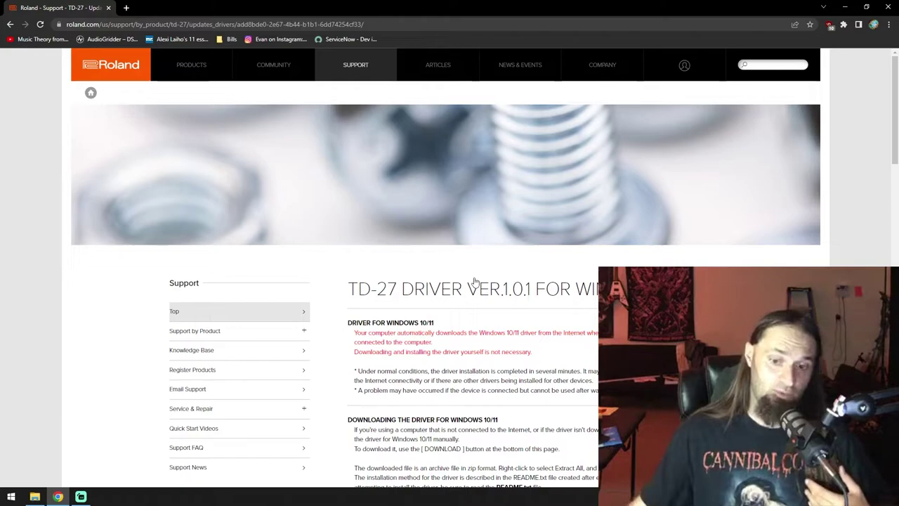
pyautogui.scroll(-1, 475, 281)
pyautogui.scroll(-12, 475, 281)
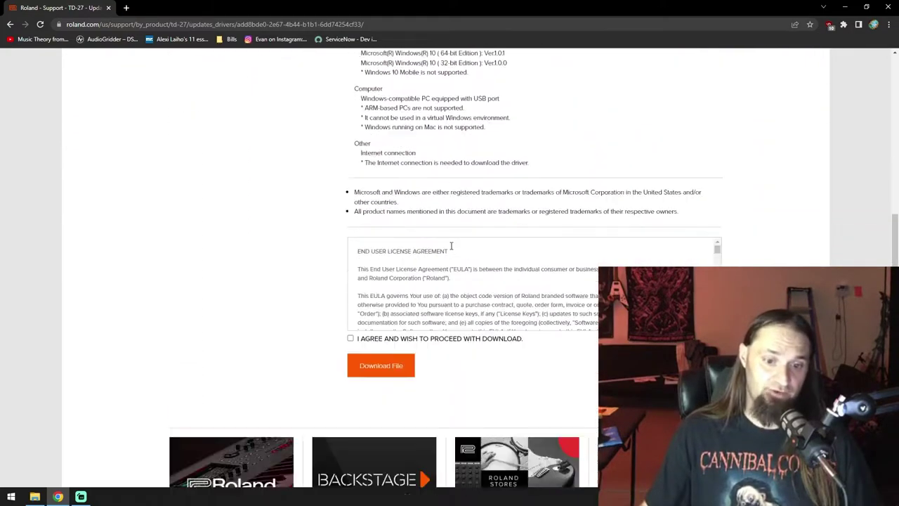
pyautogui.click(351, 232)
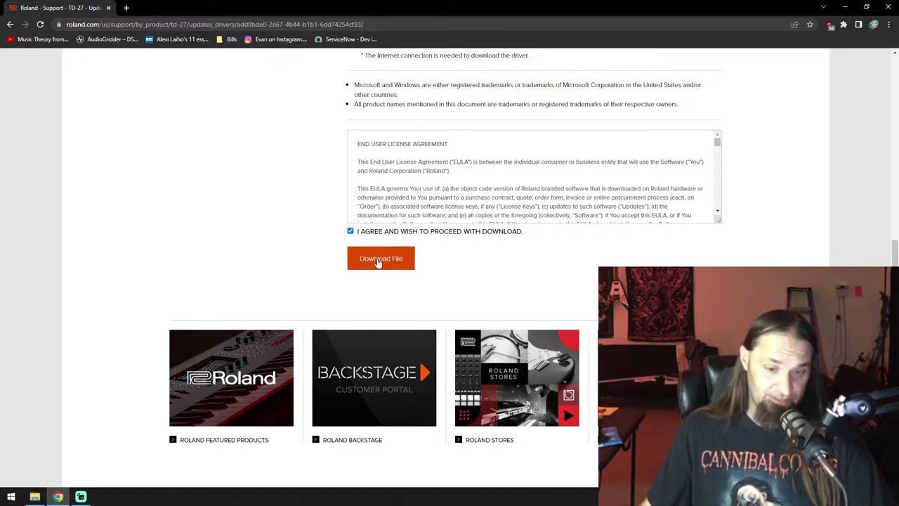
pyautogui.click(399, 261)
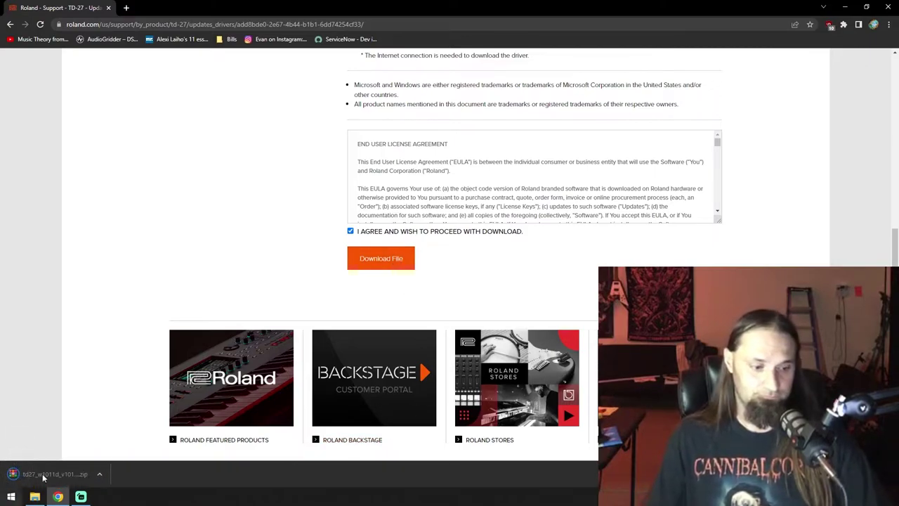
pyautogui.click(79, 480)
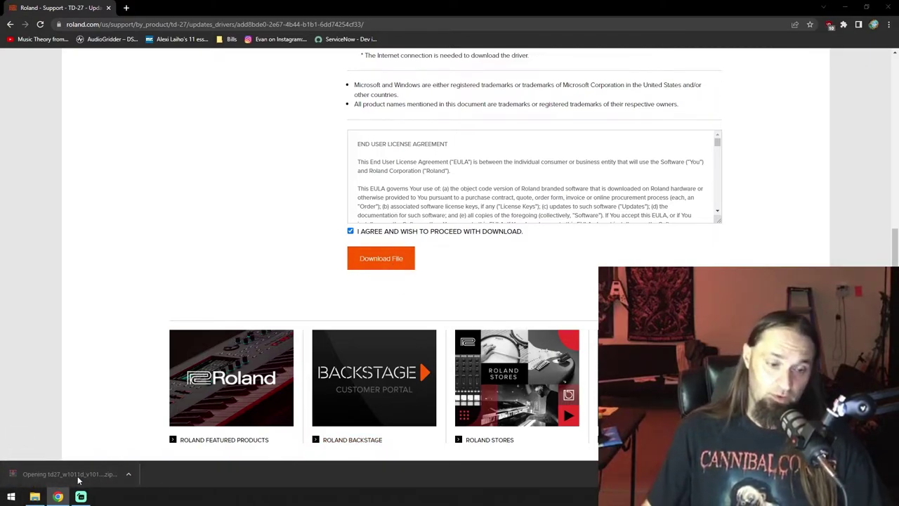
# Step: Extract the td27_w1011d_v101DL folder into Scratch, replacing existing files, and open it
pyautogui.click(463, 390)
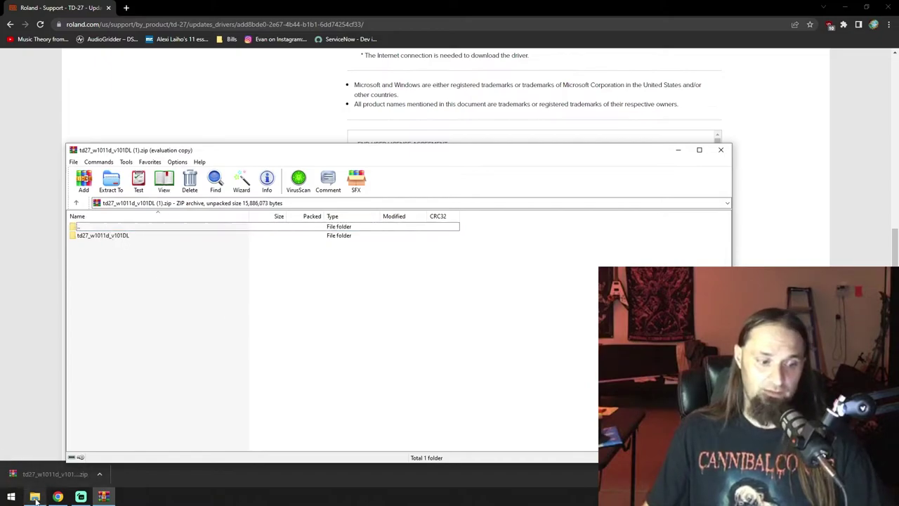
pyautogui.click(34, 496)
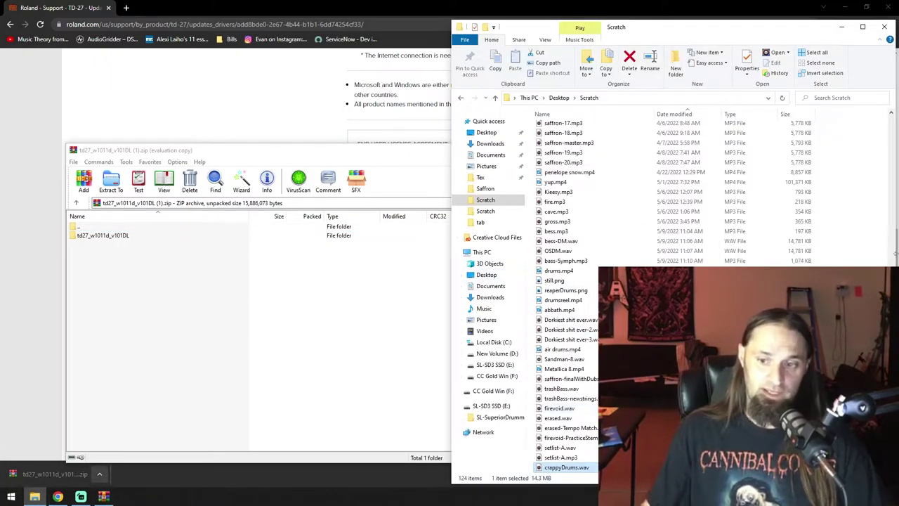
pyautogui.click(884, 259)
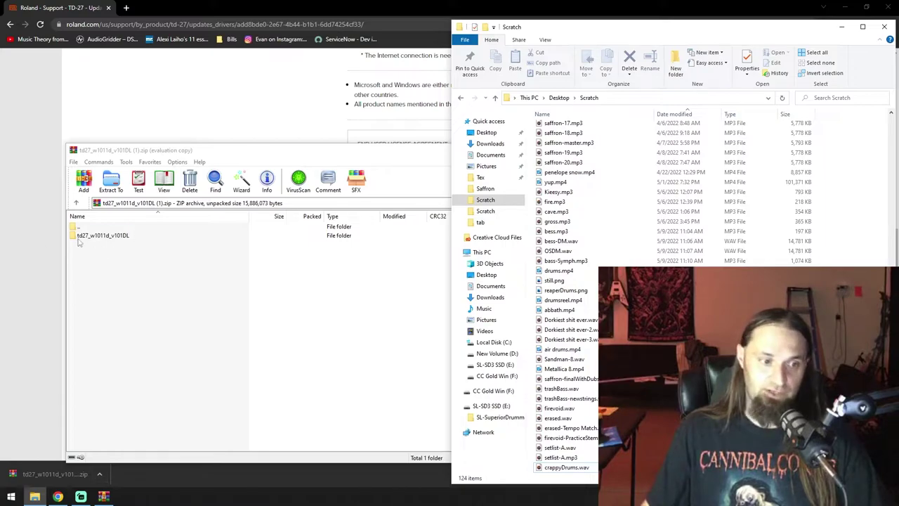
pyautogui.moveTo(80, 238); pyautogui.dragTo(576, 292)
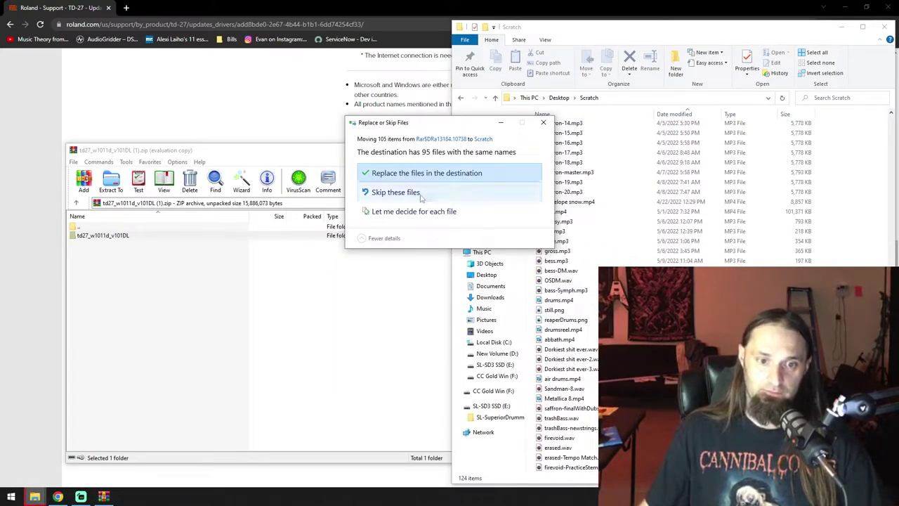
pyautogui.click(423, 174)
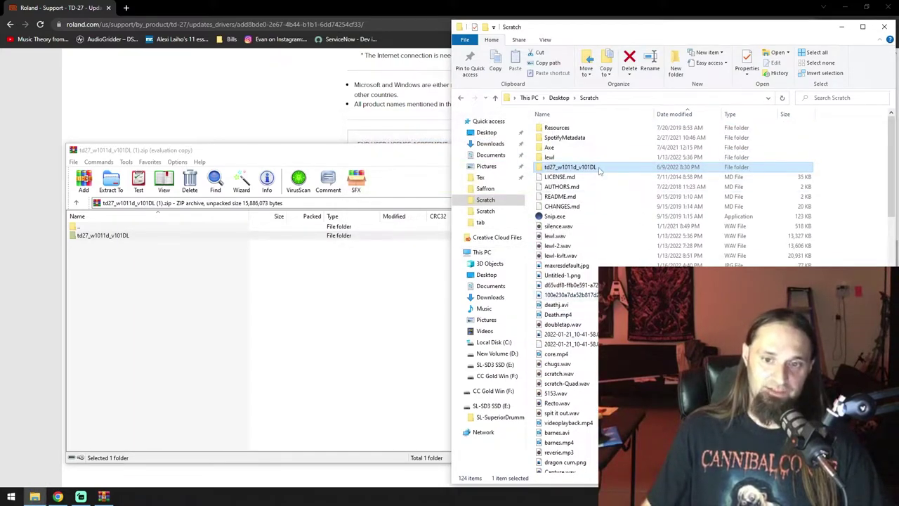
pyautogui.doubleClick(598, 169)
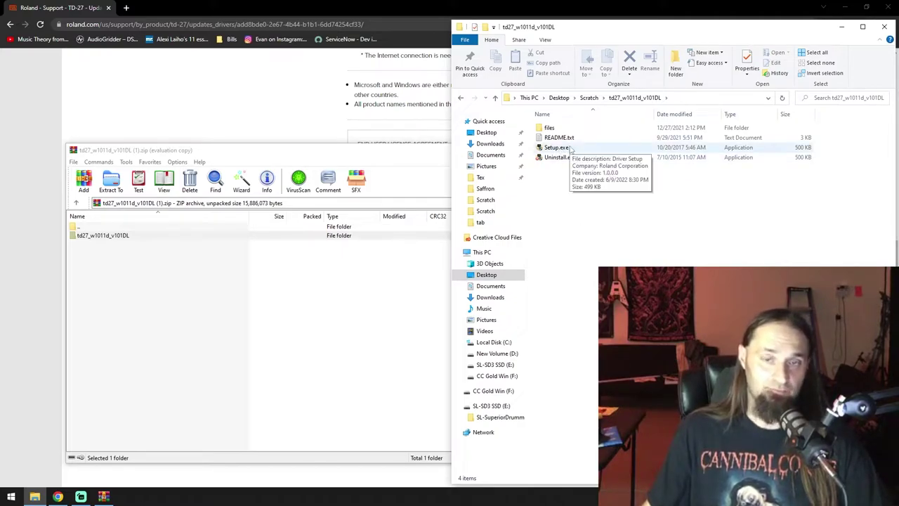
# Step: Close the WinRAR and File Explorer windows
pyautogui.hotkey('alt', 'Tab')
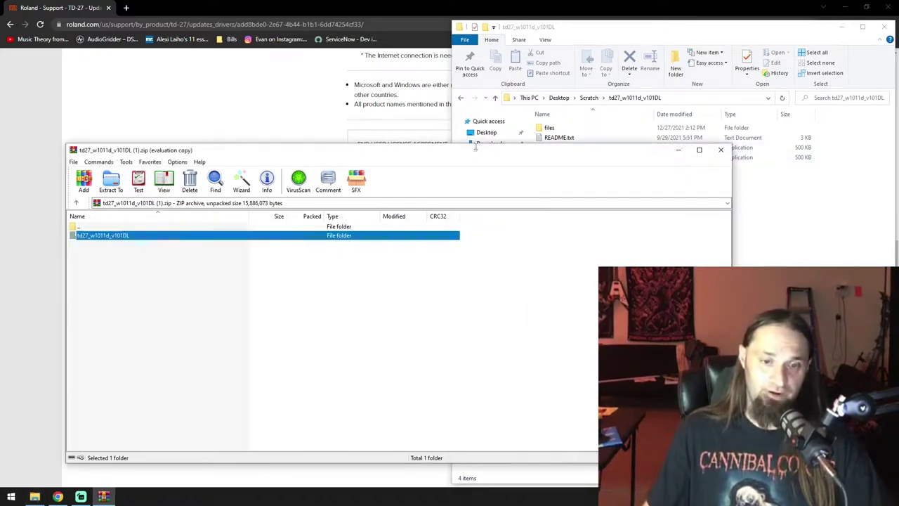
pyautogui.click(721, 150)
pyautogui.click(884, 27)
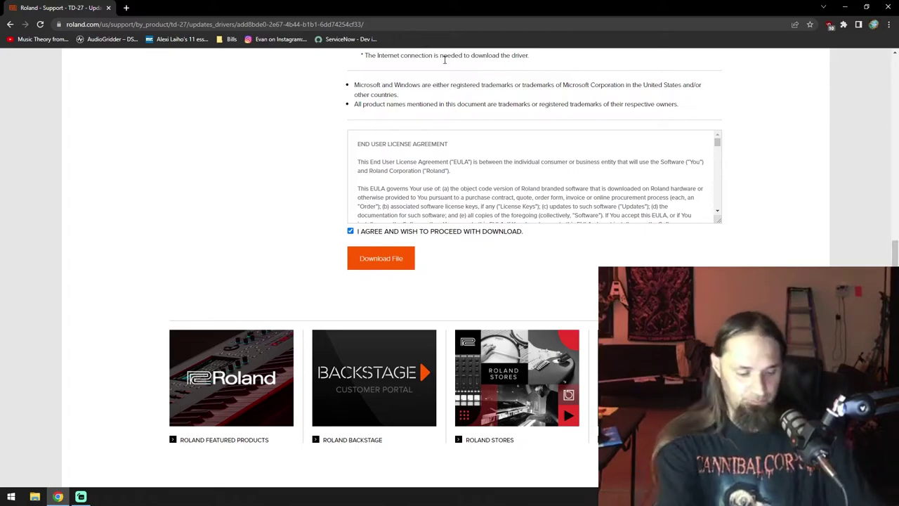
# Step: Launch REAPER from the Start search
pyautogui.press('super')
pyautogui.write('reaper')
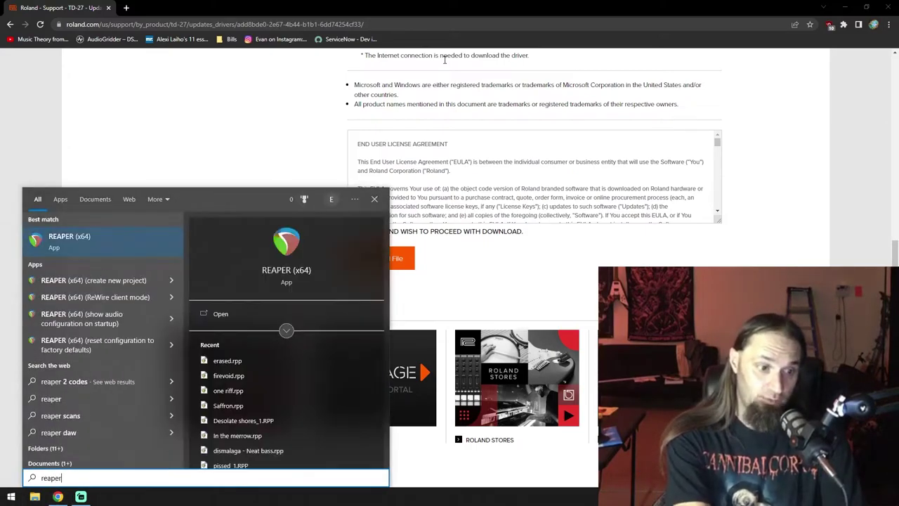
pyautogui.press('Return')
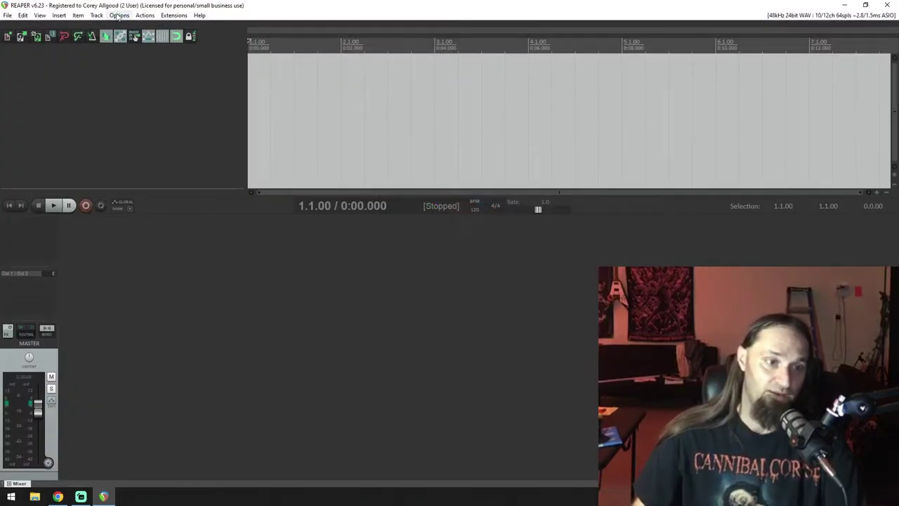
# Step: Enable the TD-27 input under Preferences > MIDI Devices and apply
pyautogui.click(118, 15)
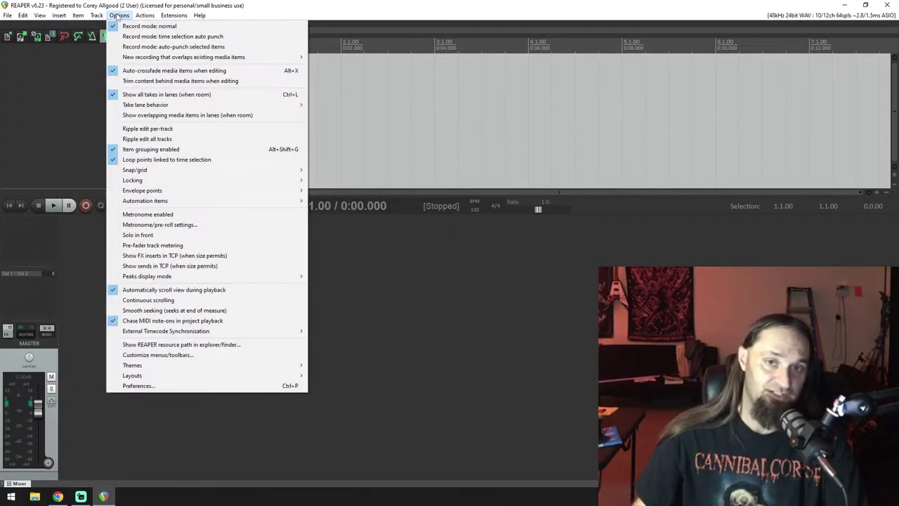
pyautogui.click(134, 387)
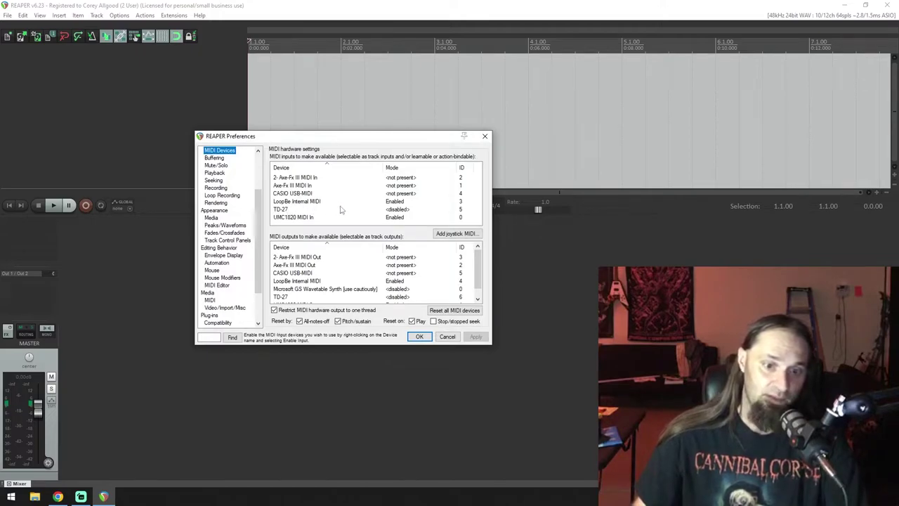
pyautogui.click(340, 210)
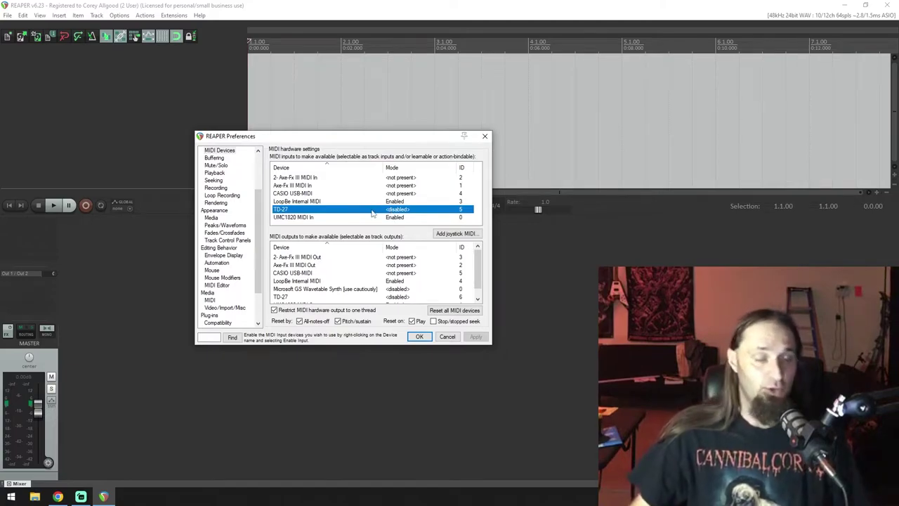
pyautogui.rightClick(372, 213)
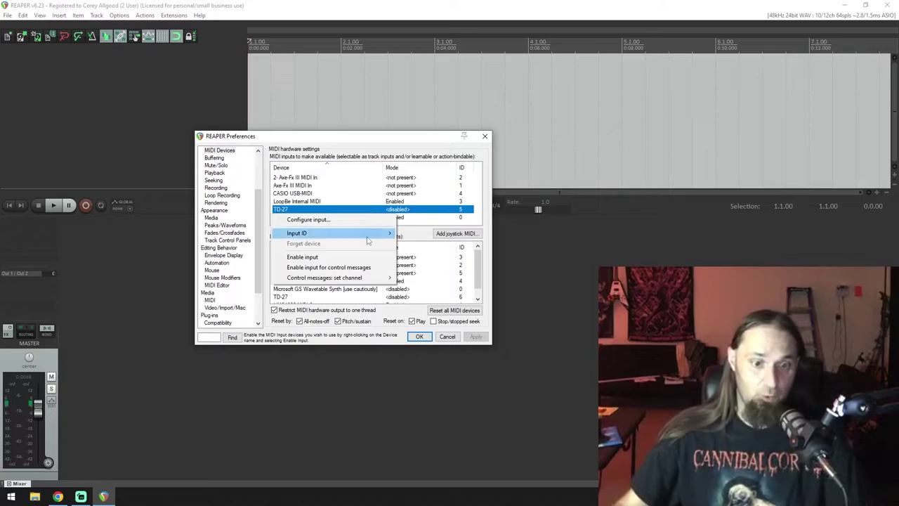
pyautogui.click(338, 257)
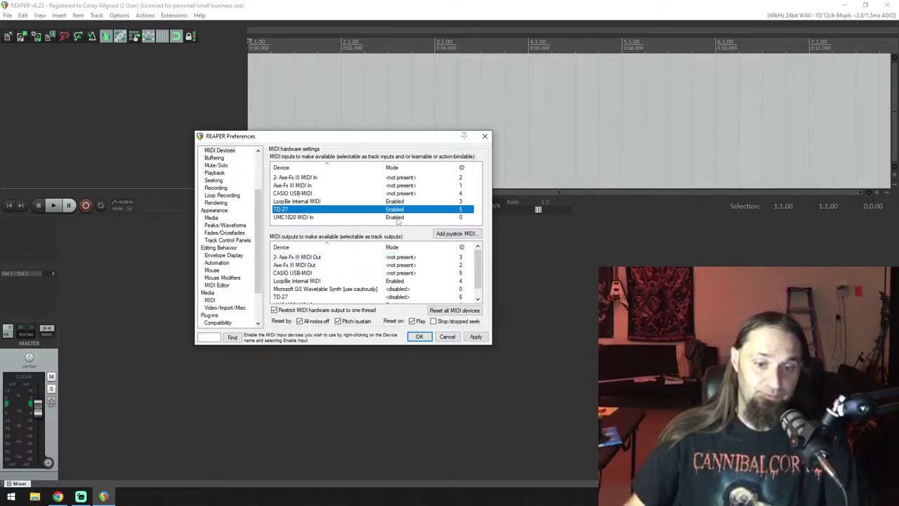
pyautogui.click(419, 336)
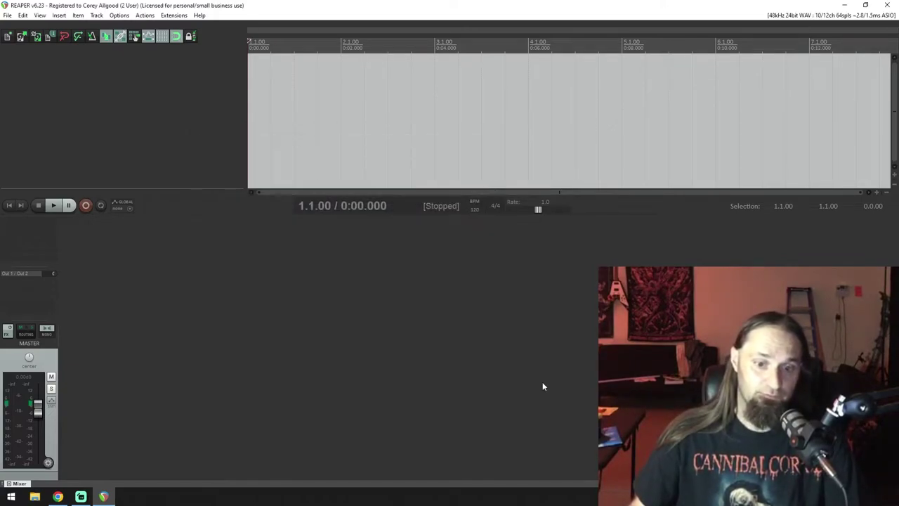
# Step: Add Track 1 with input MIDI > TD-27 > All Channels and record-arm it
pyautogui.doubleClick(127, 94)
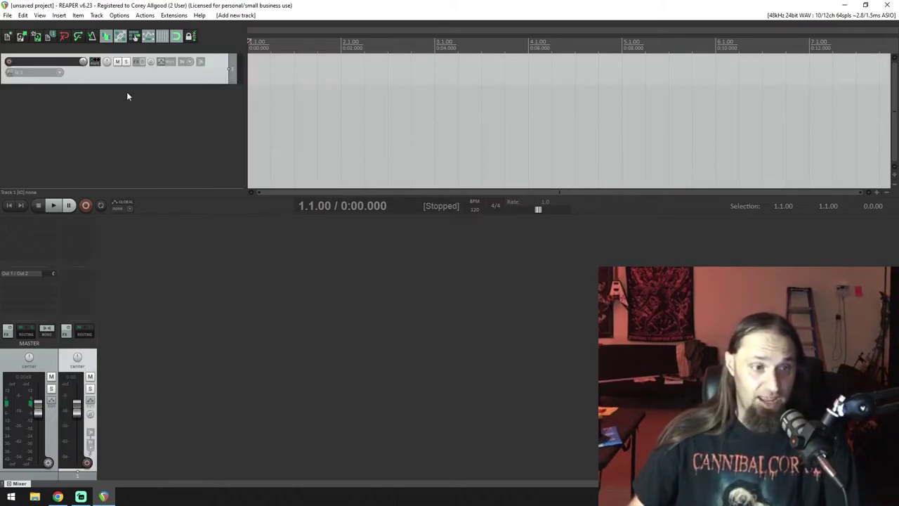
pyautogui.click(15, 73)
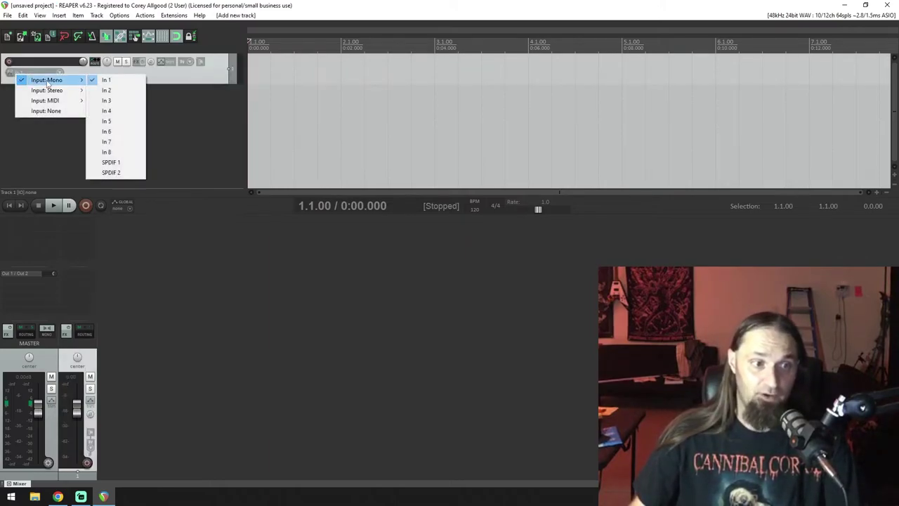
pyautogui.moveTo(51, 102)
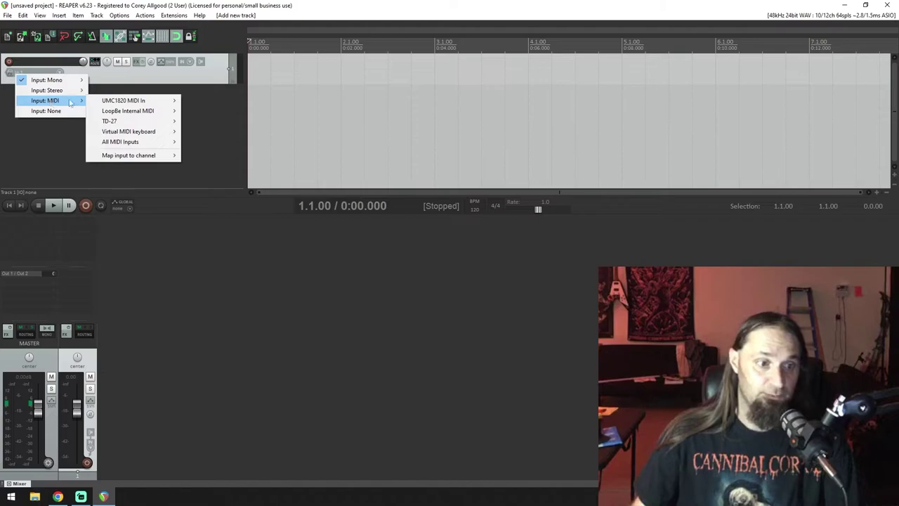
pyautogui.moveTo(148, 123)
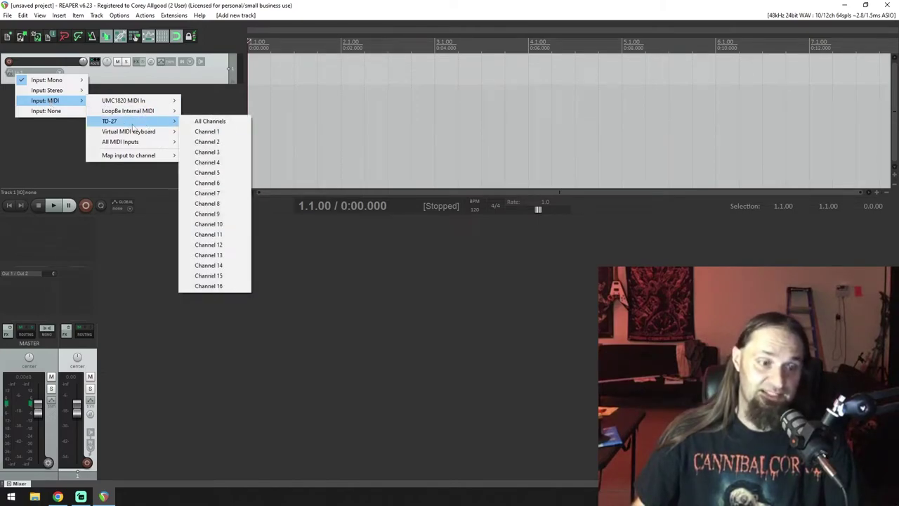
pyautogui.click(210, 123)
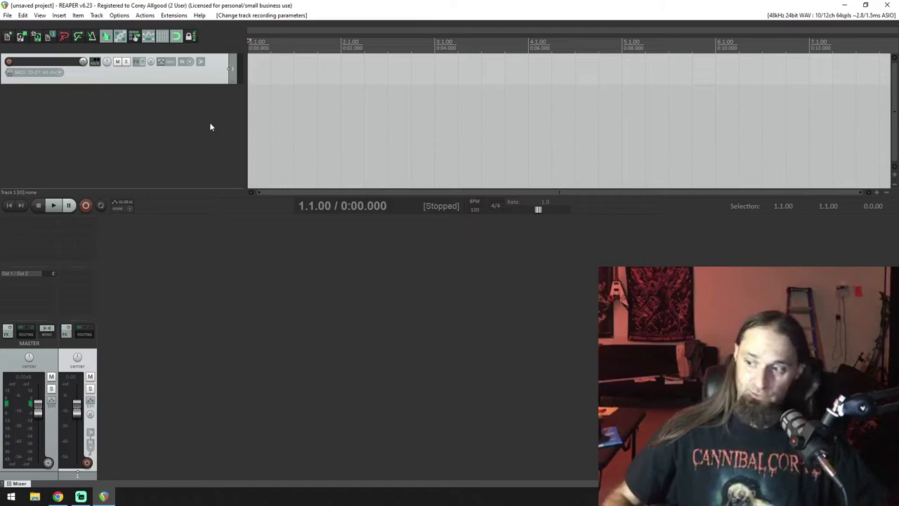
pyautogui.click(201, 187)
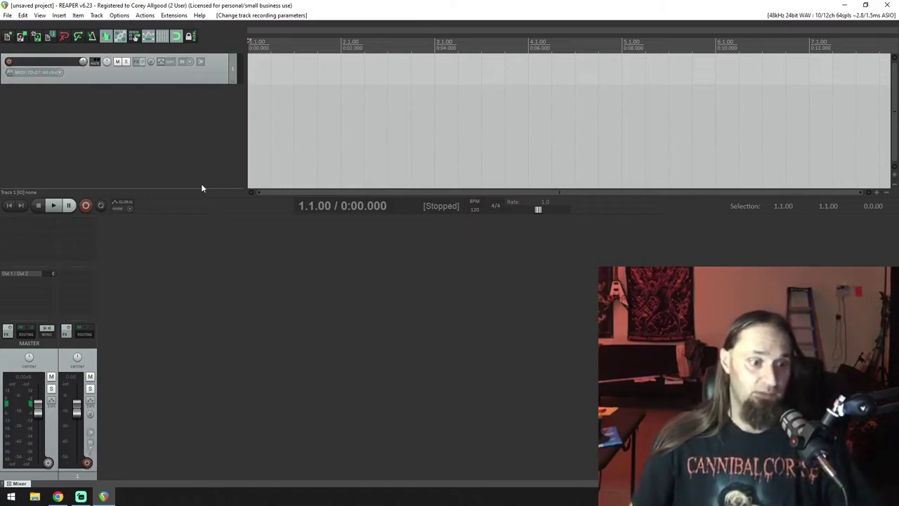
pyautogui.click(8, 62)
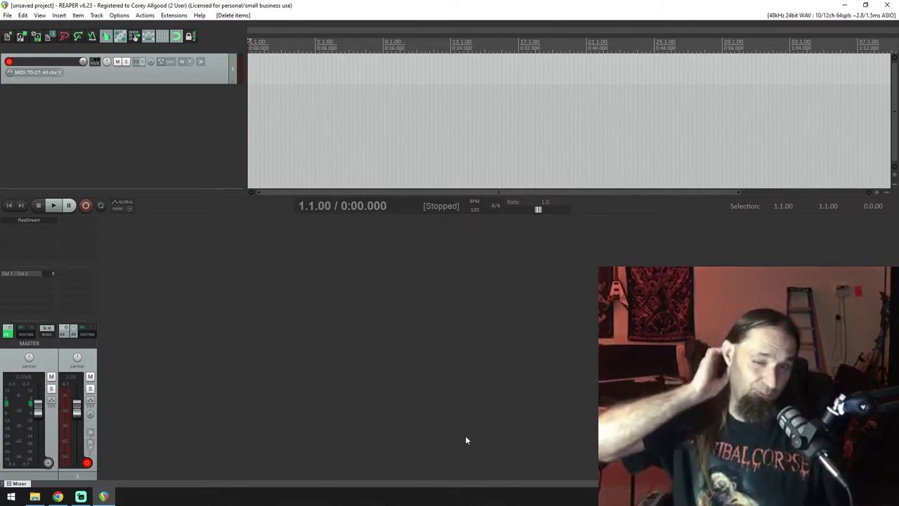
# Step: Add VSTi: Superior Drummer 3 (32 out) from the Toontrack developer list to Track 1's FX
pyautogui.click(62, 221)
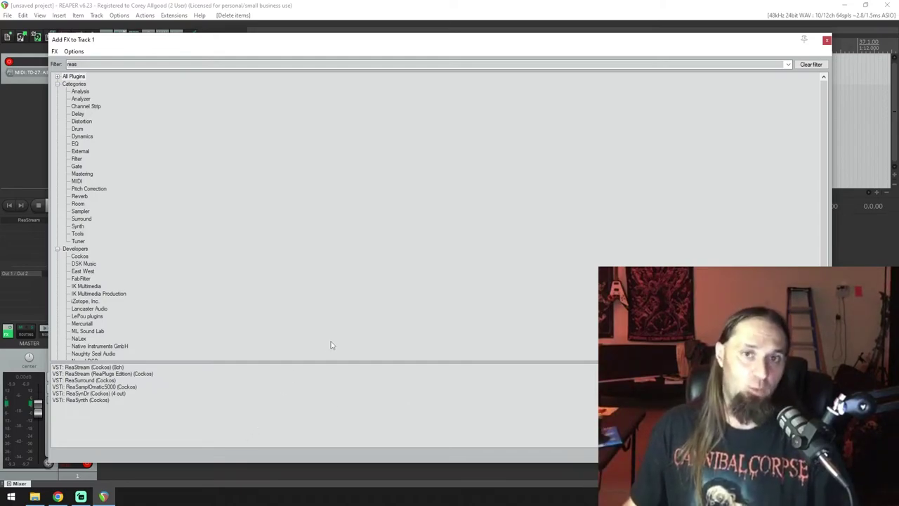
pyautogui.press('Tab')
pyautogui.click(133, 64)
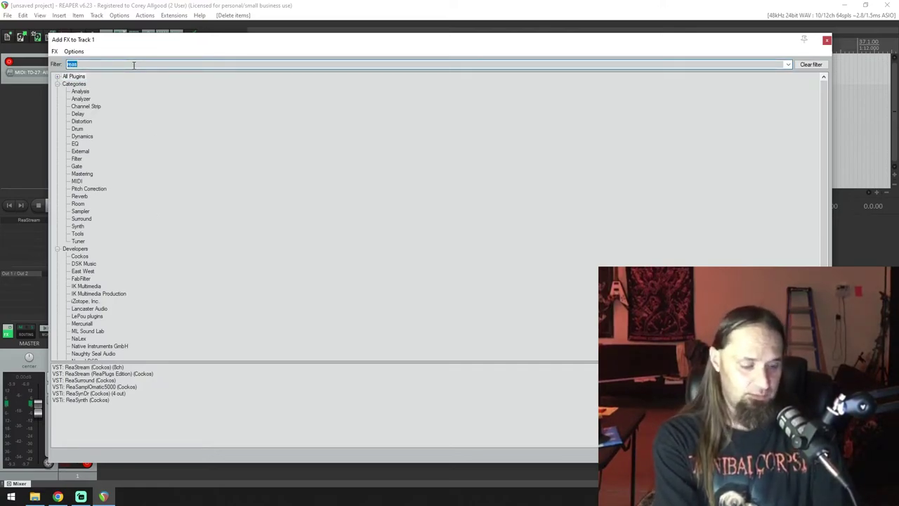
pyautogui.press('BackSpace')
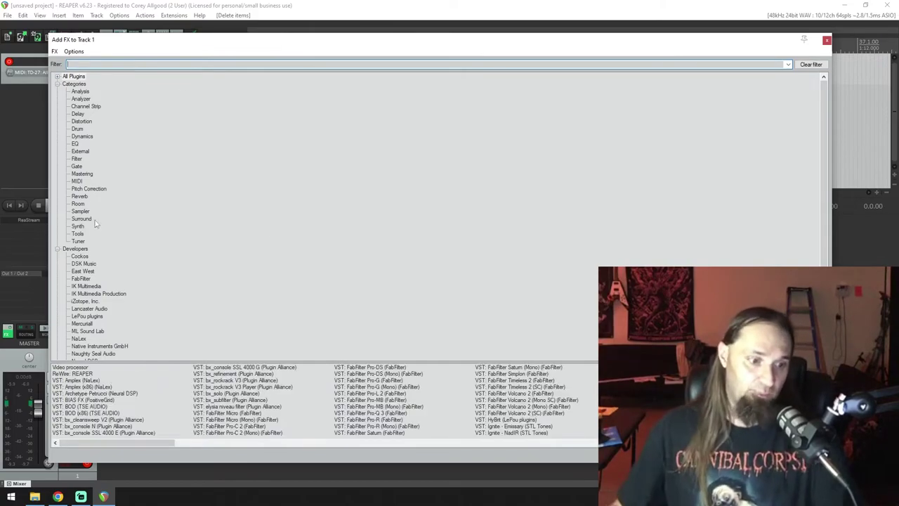
pyautogui.scroll(-4, 288, 235)
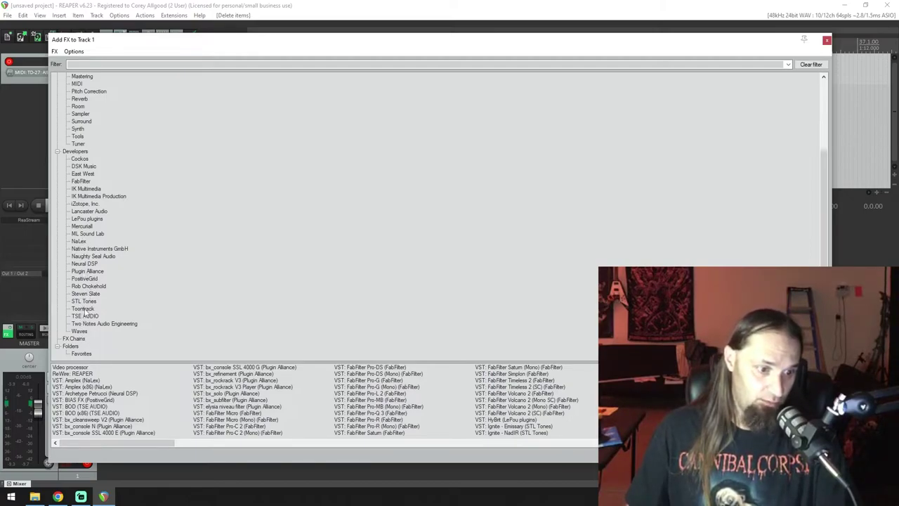
pyautogui.click(82, 309)
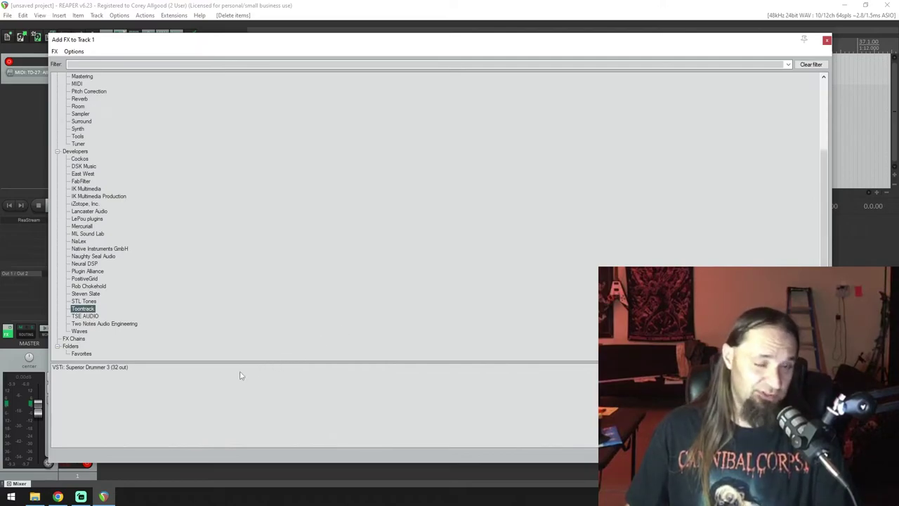
pyautogui.click(76, 367)
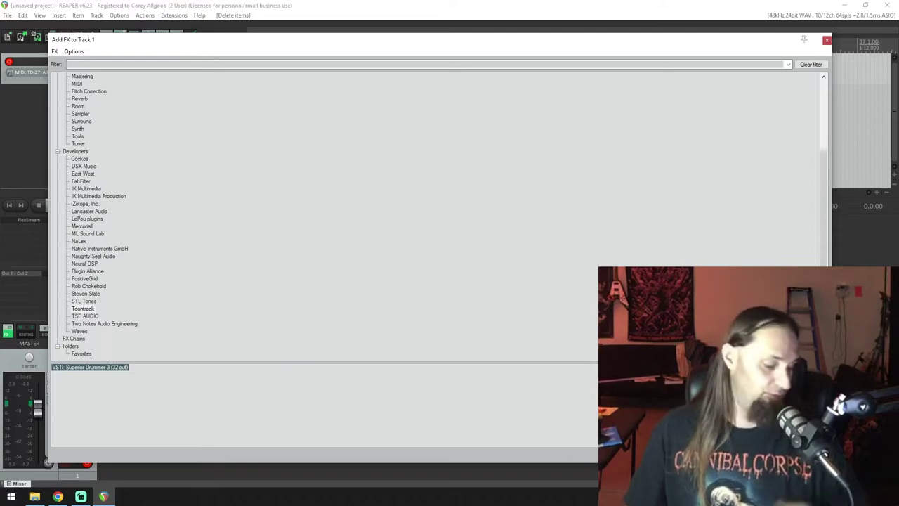
pyautogui.press('Return')
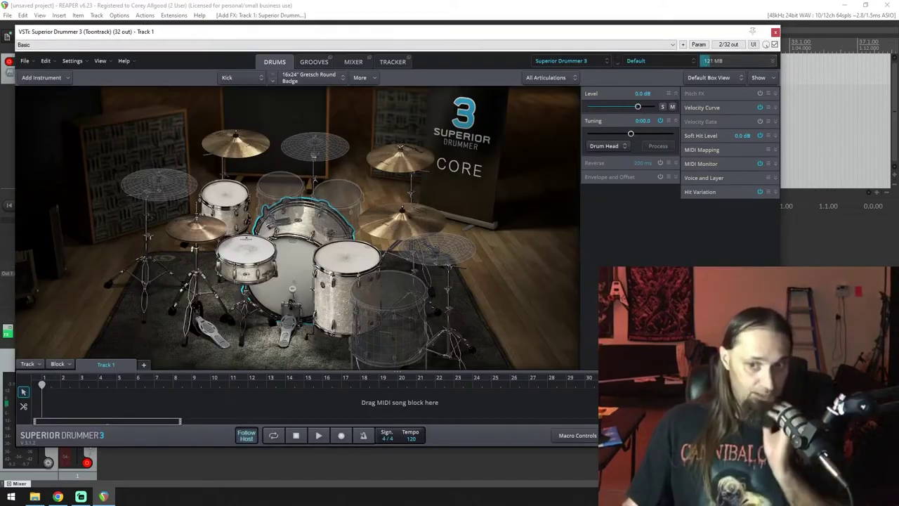
# Step: Load the Metal/Heavy Rock > Black Metal kit preset
pyautogui.click(636, 61)
pyautogui.moveTo(674, 126)
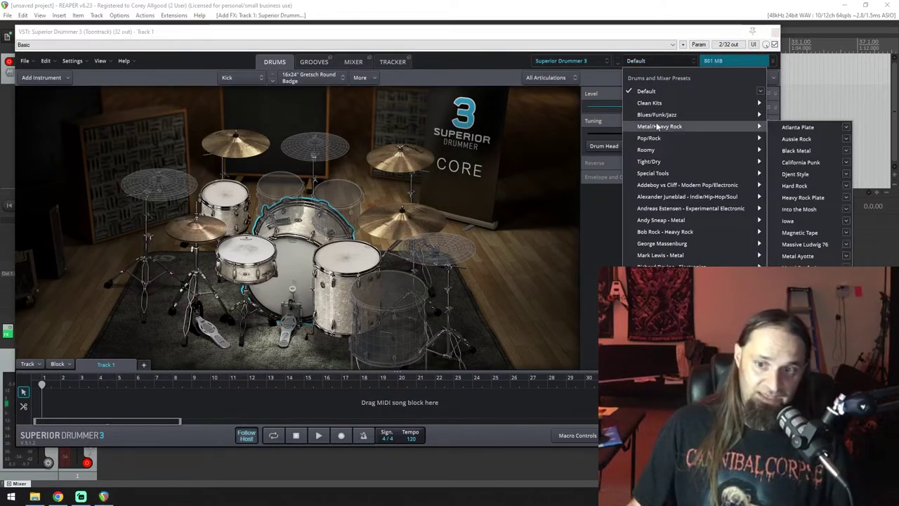
pyautogui.click(792, 151)
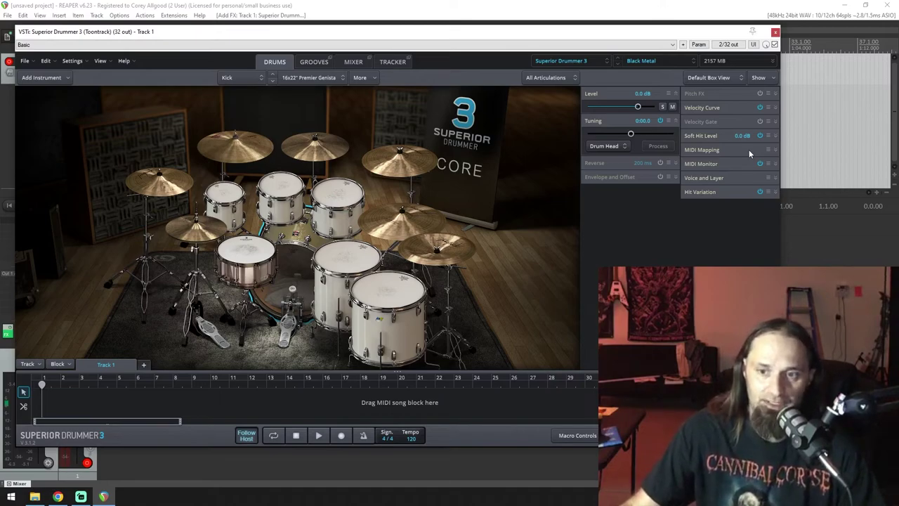
# Step: Expand MIDI Mapping and open the MIDI In/E-Drums Settings page
pyautogui.moveTo(699, 33); pyautogui.dragTo(739, 35)
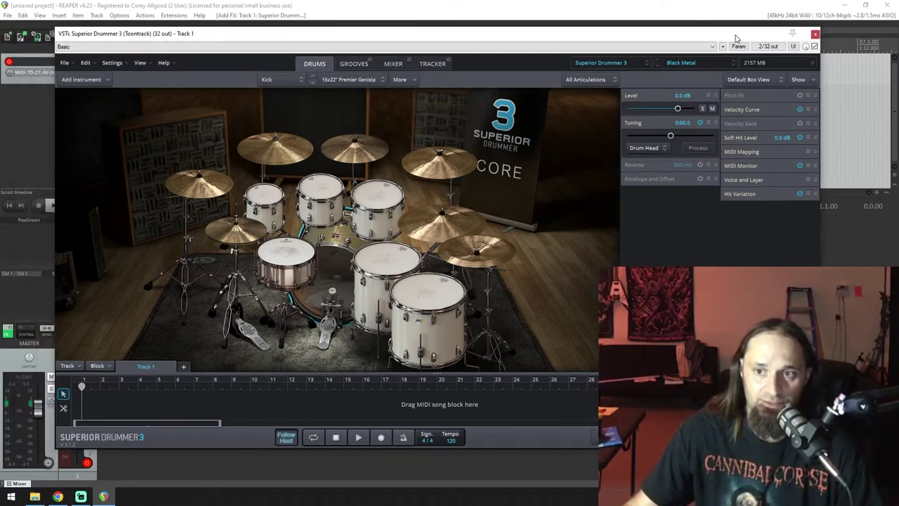
pyautogui.click(815, 153)
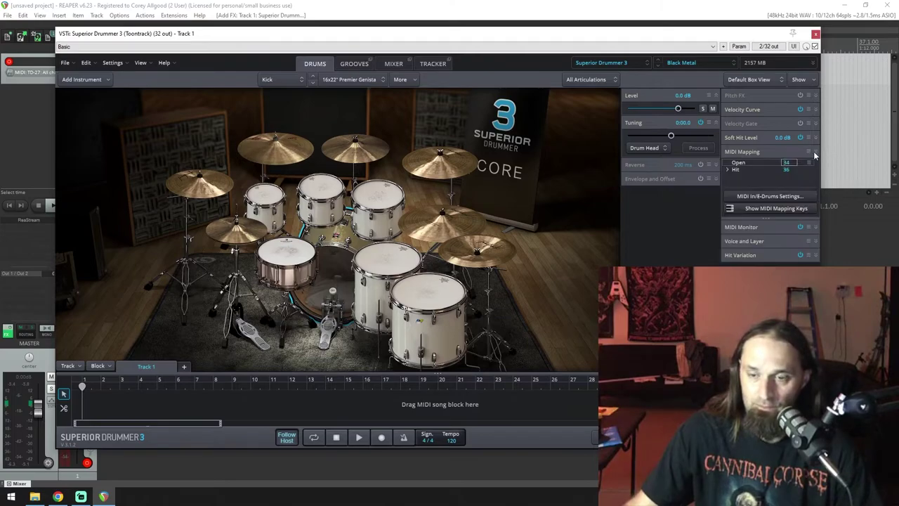
pyautogui.click(763, 197)
# Step: Turn on Use Preset, choose the Roland > TD-25 mapping, and close Settings
pyautogui.click(309, 173)
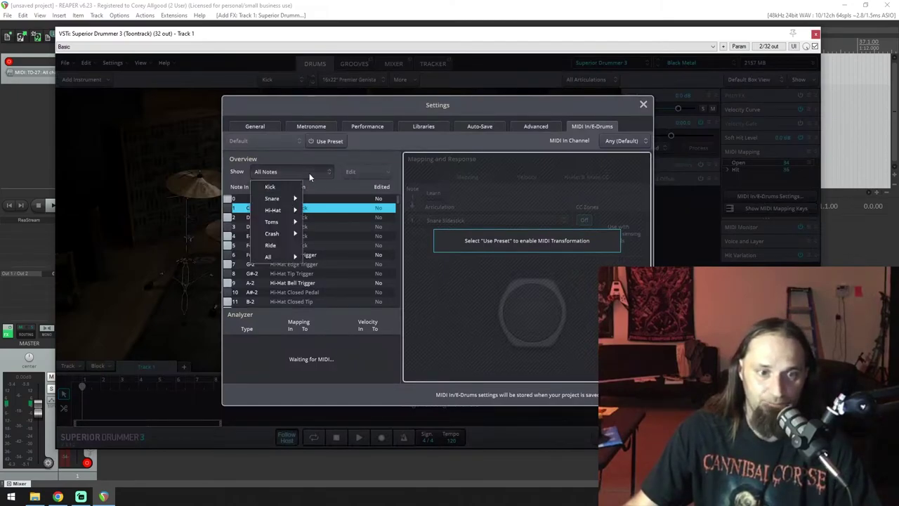
pyautogui.click(310, 173)
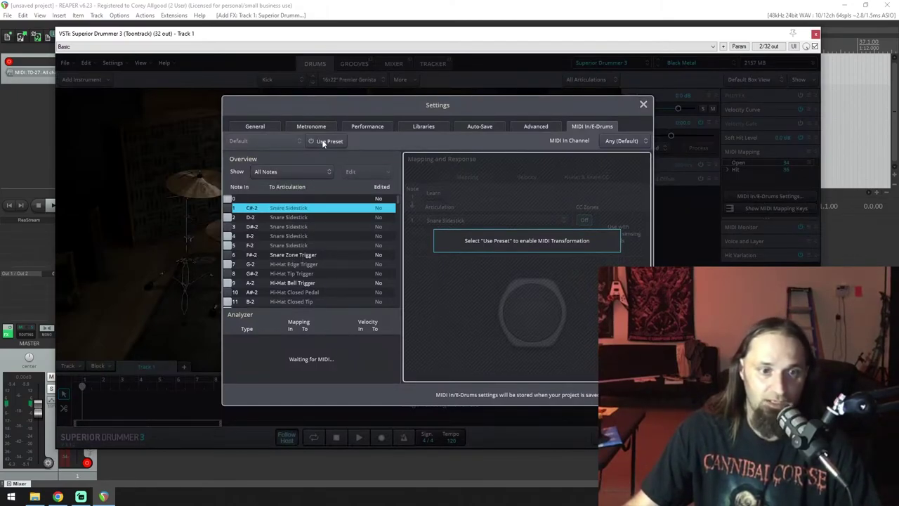
pyautogui.click(323, 142)
pyautogui.click(282, 139)
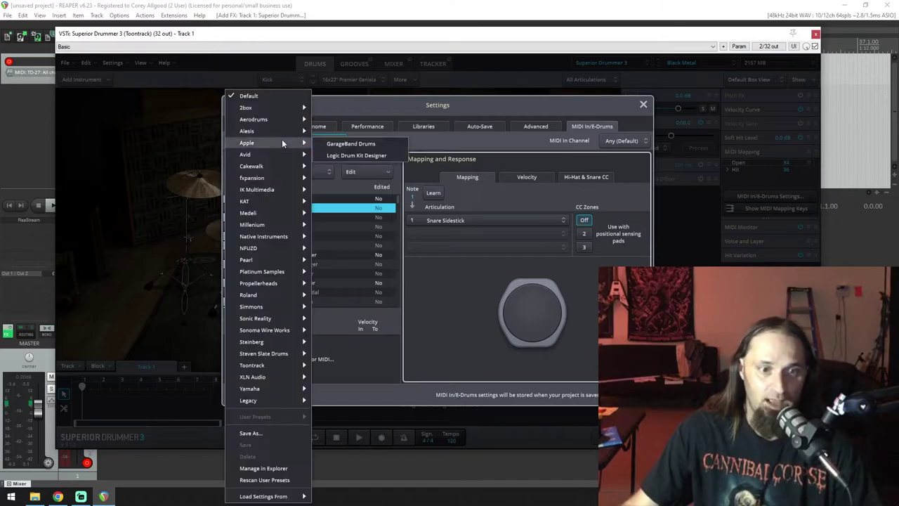
pyautogui.moveTo(264, 201)
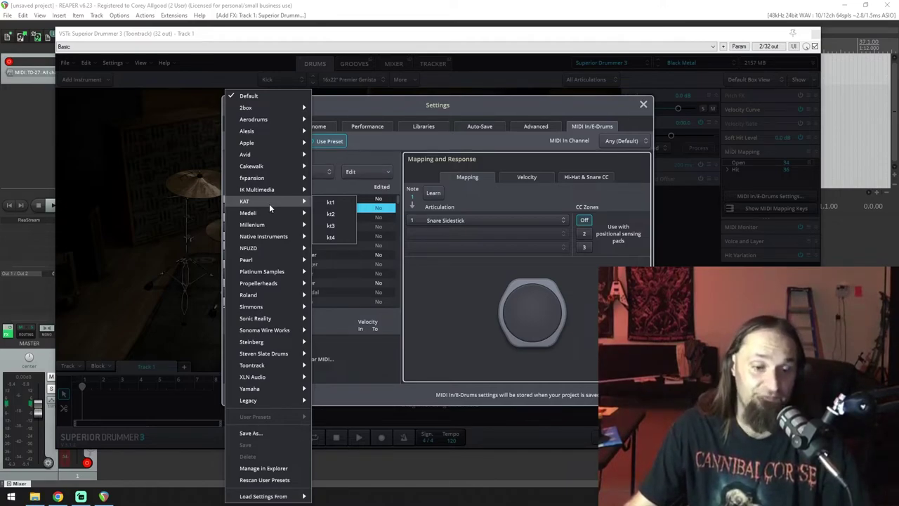
pyautogui.moveTo(271, 297)
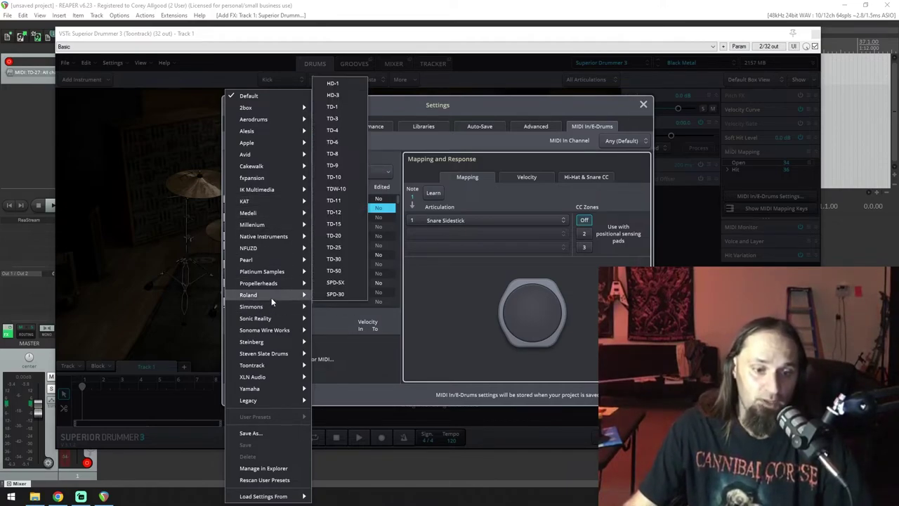
pyautogui.click(343, 250)
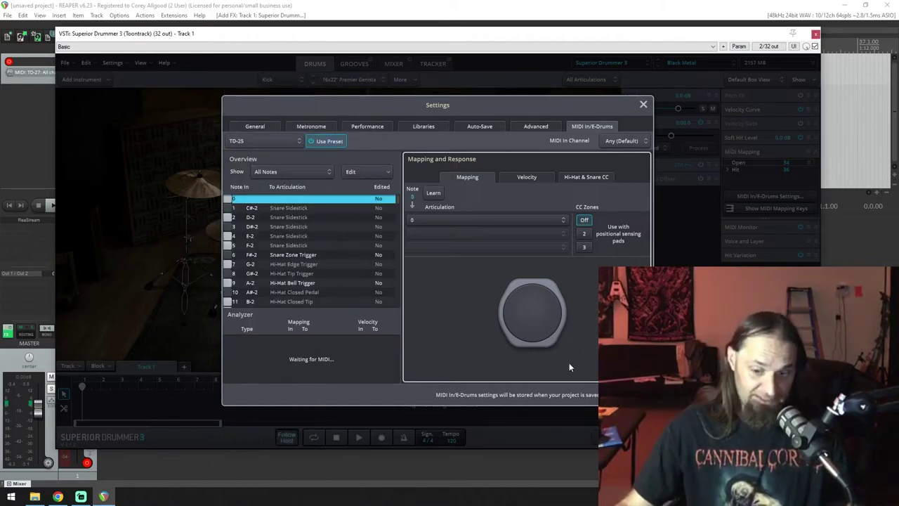
pyautogui.press('Escape')
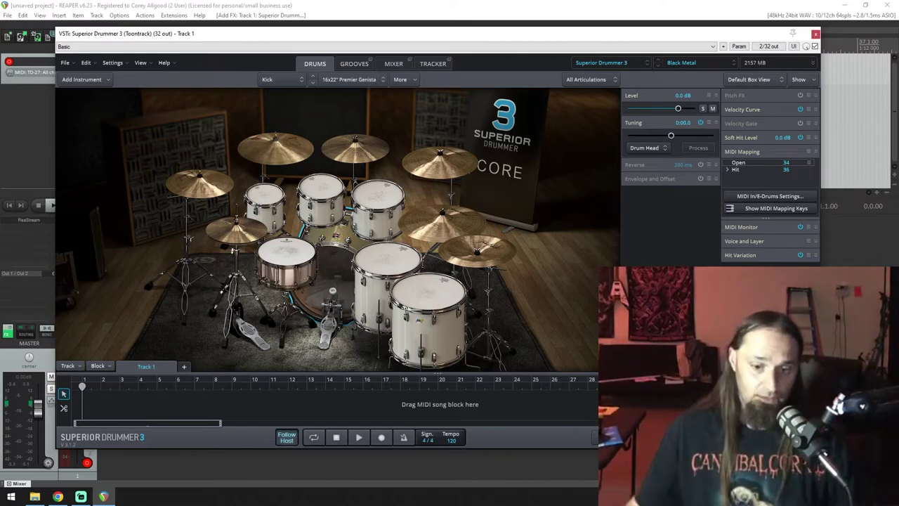
# Step: Close the Superior Drummer 3 window and add a second track, selecting it
pyautogui.click(815, 34)
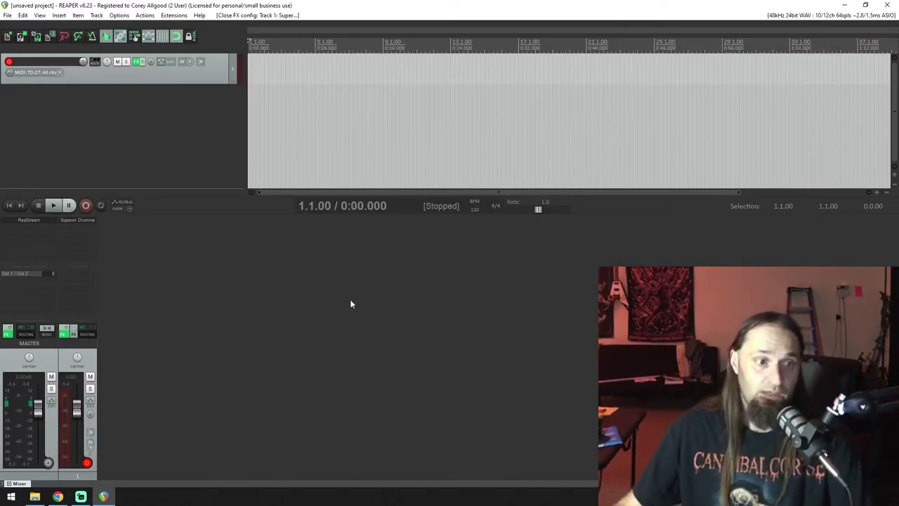
pyautogui.doubleClick(153, 138)
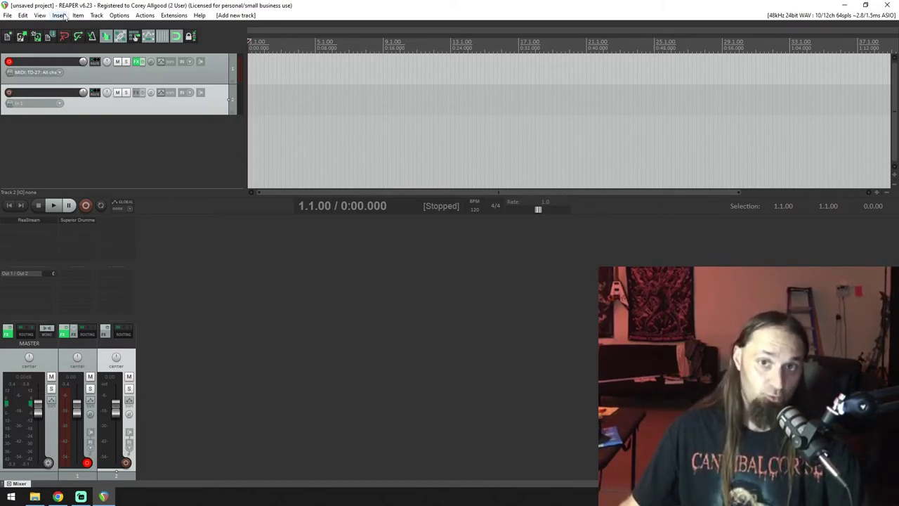
pyautogui.scroll(-8, 378, 89)
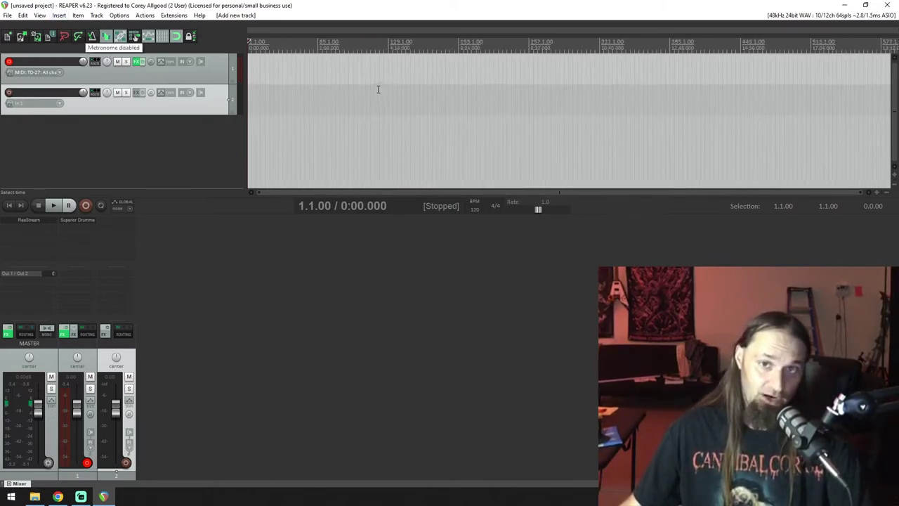
pyautogui.click(59, 15)
pyautogui.click(115, 108)
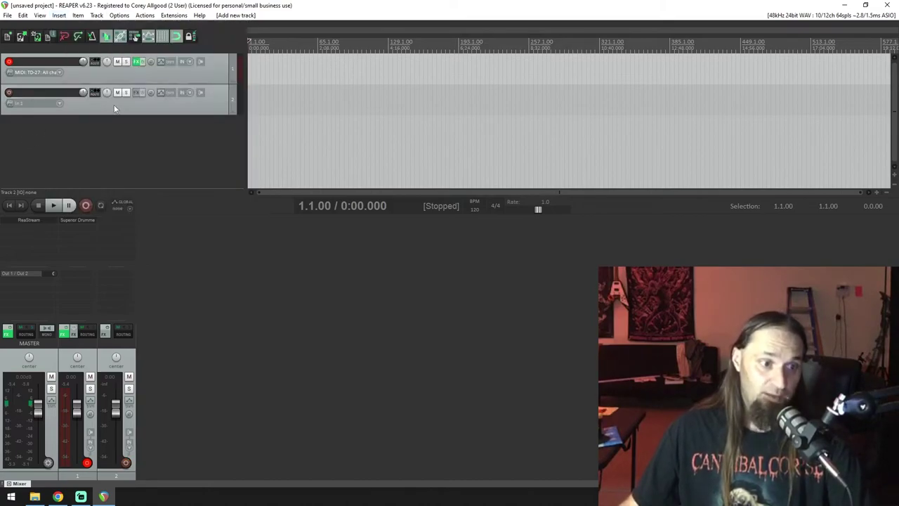
pyautogui.click(186, 113)
# Step: Insert a click source on track 2 and stretch it to about 128 bars
pyautogui.click(59, 15)
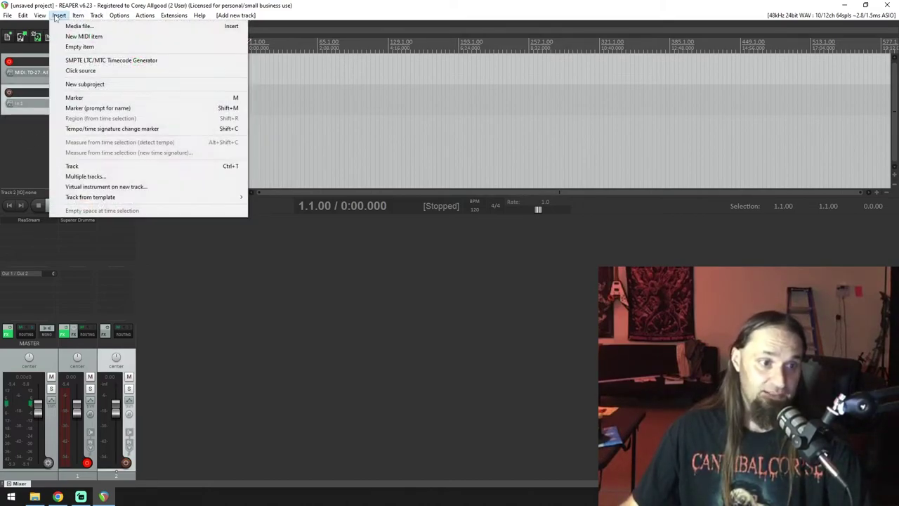
pyautogui.click(91, 63)
pyautogui.scroll(5, 302, 154)
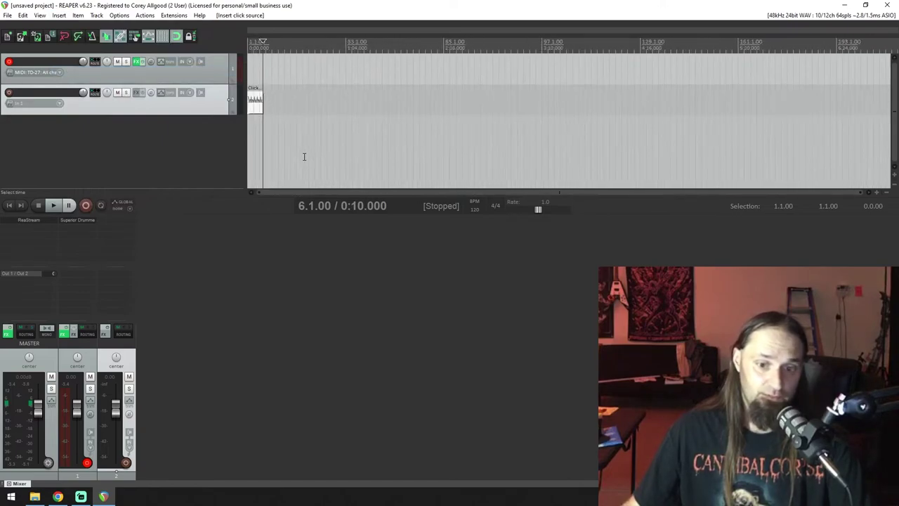
pyautogui.moveTo(305, 111); pyautogui.dragTo(822, 100)
pyautogui.scroll(-3, 526, 72)
pyautogui.click(11, 205)
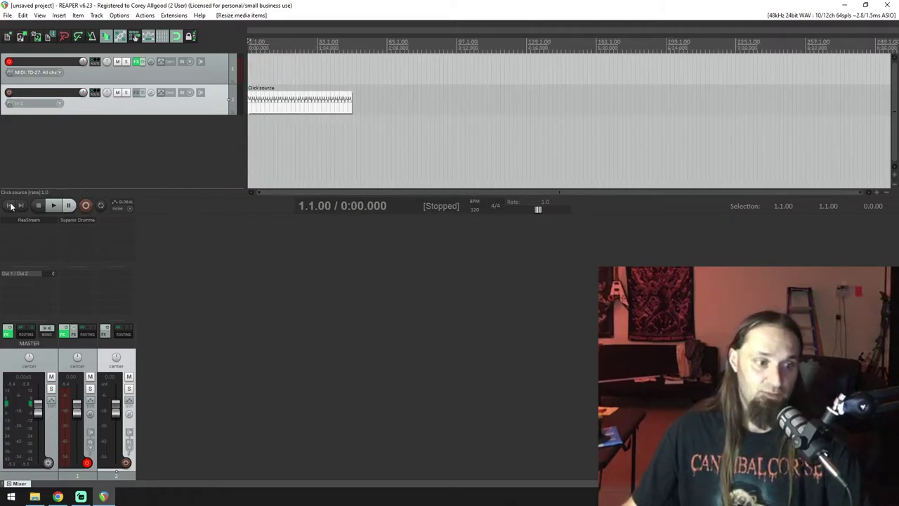
pyautogui.moveTo(349, 103); pyautogui.dragTo(526, 103)
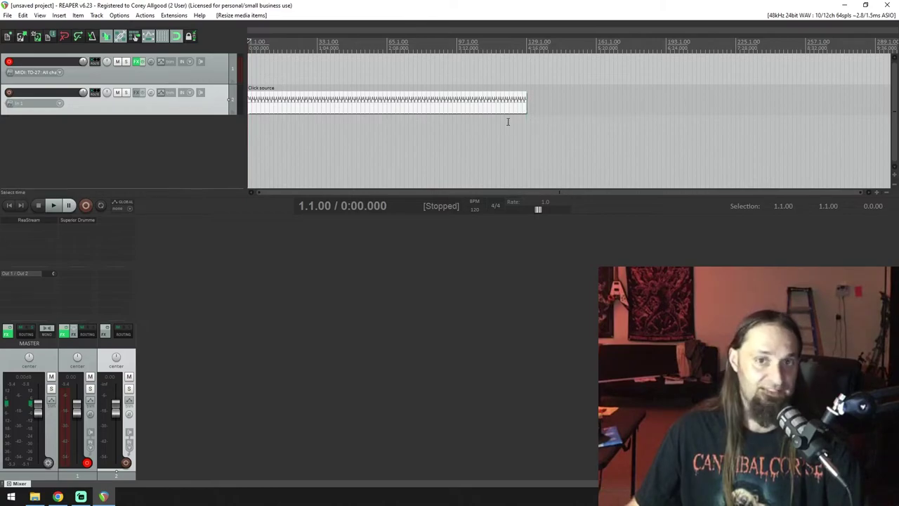
# Step: Record about 32 bars of TD-27 drumming over the click as 01-Recorded MIDI
pyautogui.click(85, 206)
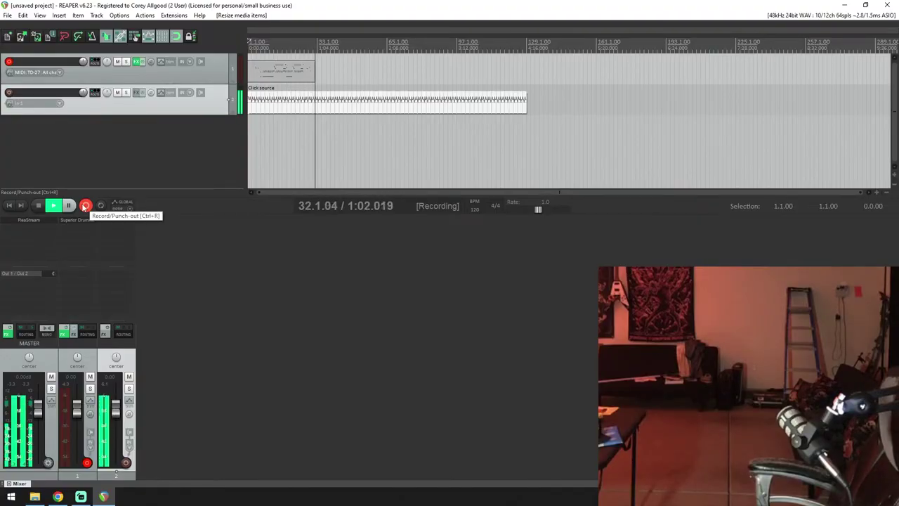
pyautogui.click(85, 206)
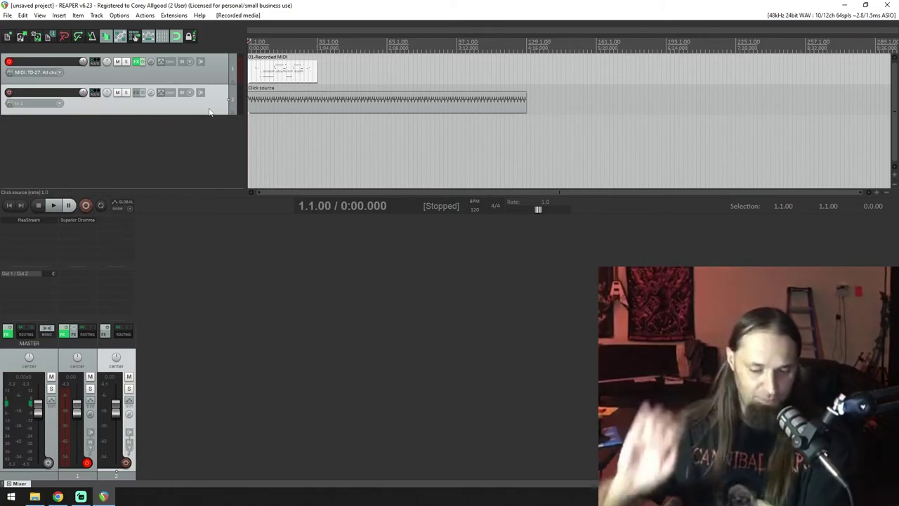
# Step: Delete the Click source track and confirm the deletion
pyautogui.press('Delete')
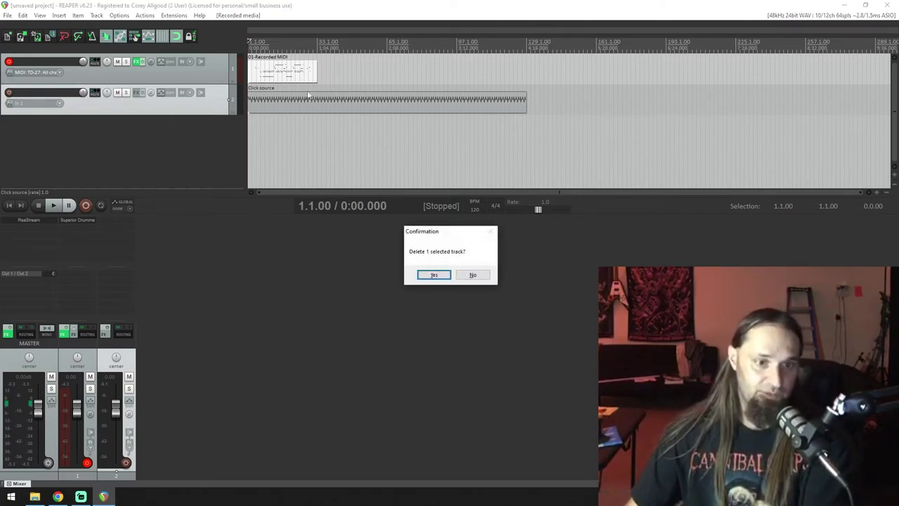
pyautogui.press('Return')
pyautogui.scroll(6, 375, 94)
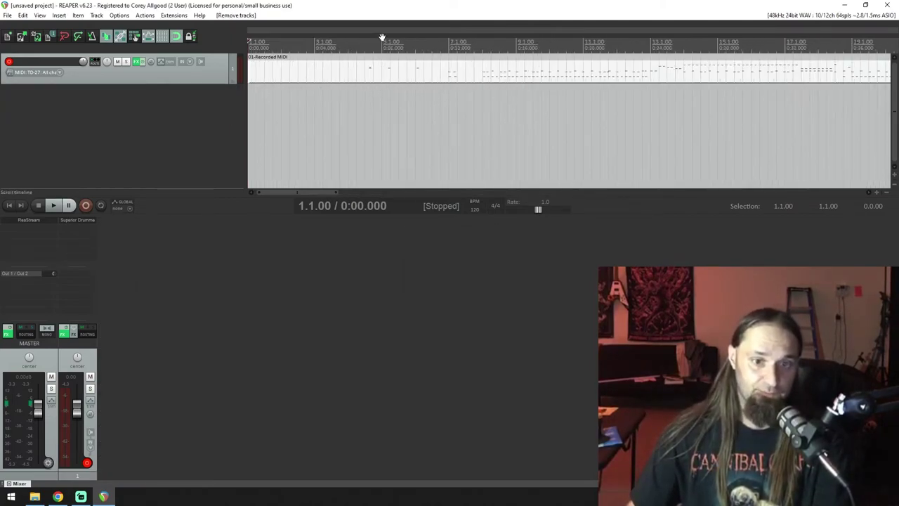
# Step: Place the play position near bar 4 and open the recorded MIDI item in the MIDI editor
pyautogui.click(363, 45)
pyautogui.doubleClick(362, 78)
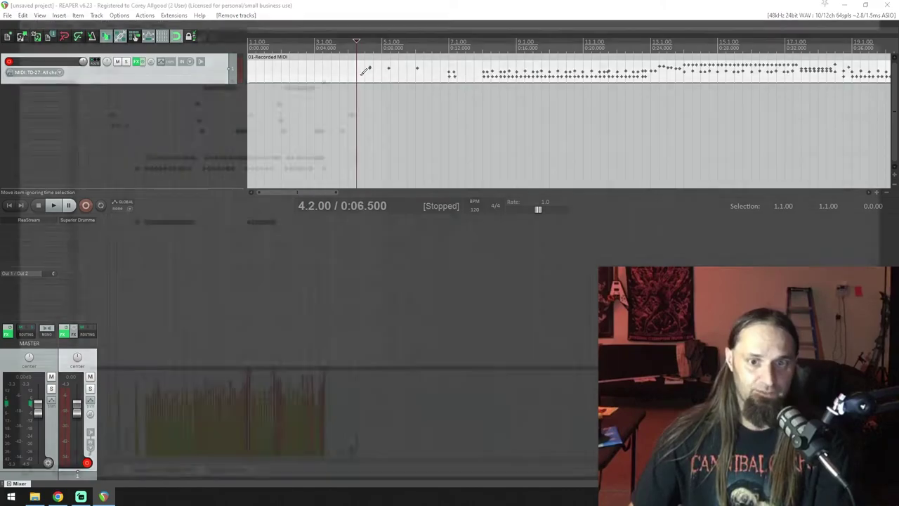
pyautogui.scroll(-6, 421, 133)
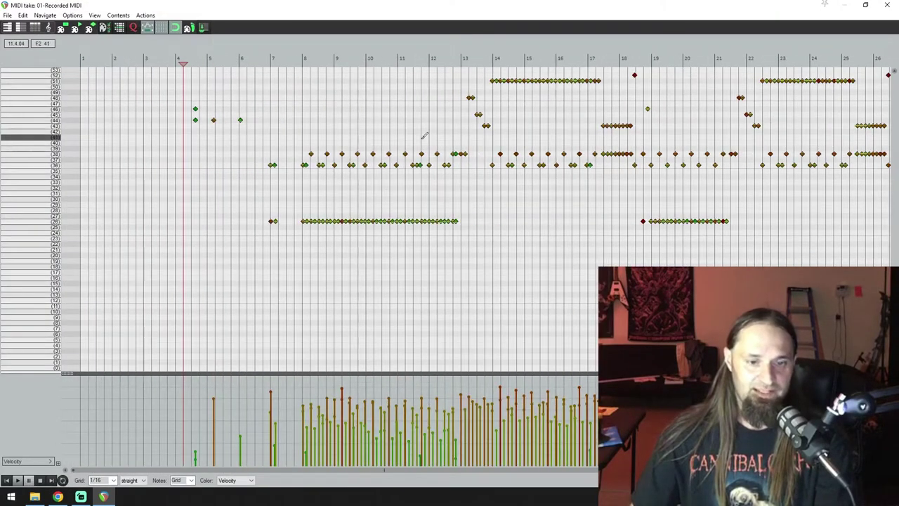
pyautogui.scroll(1, 26, 155)
pyautogui.scroll(2, 26, 155)
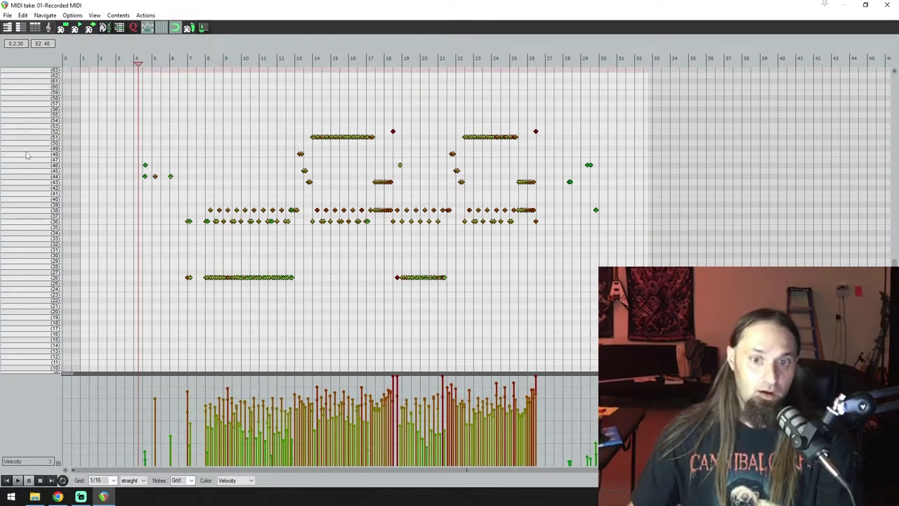
pyautogui.scroll(-2, 27, 155)
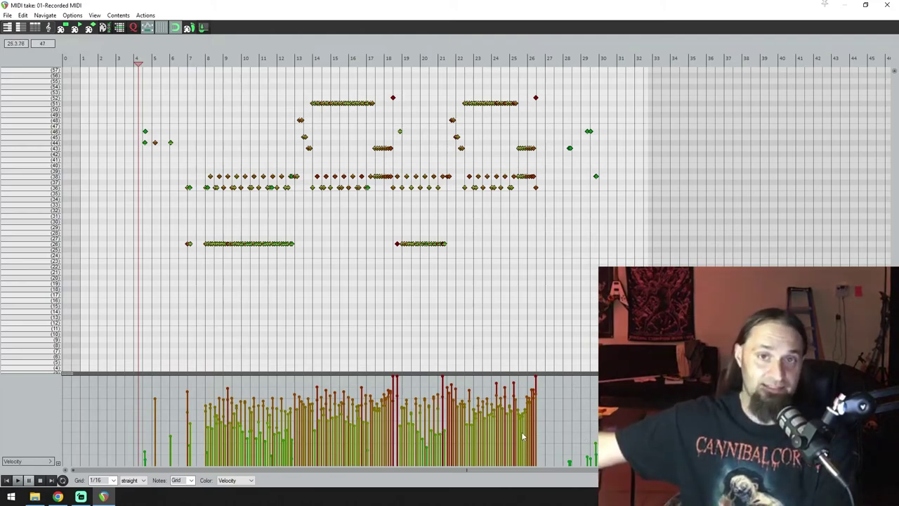
pyautogui.scroll(2, 488, 215)
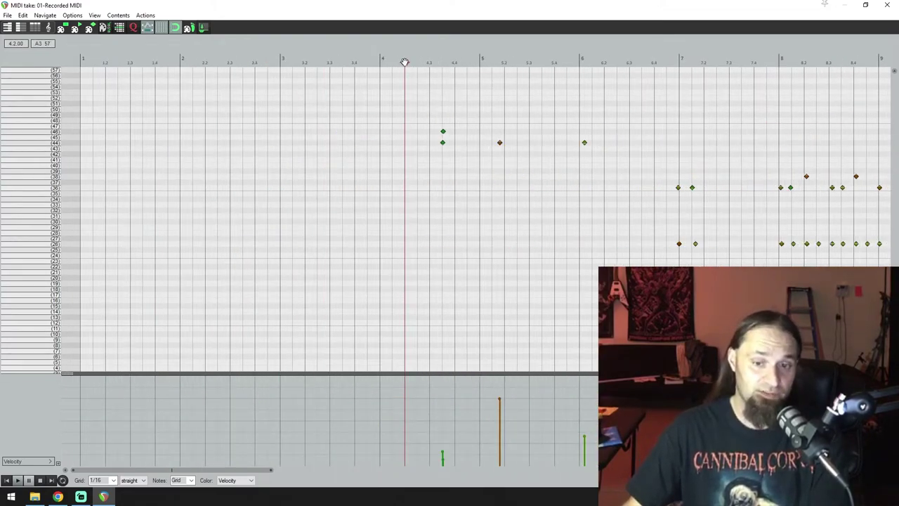
# Step: Play back the recorded drum notes from just before bar 4, then stop
pyautogui.click(367, 61)
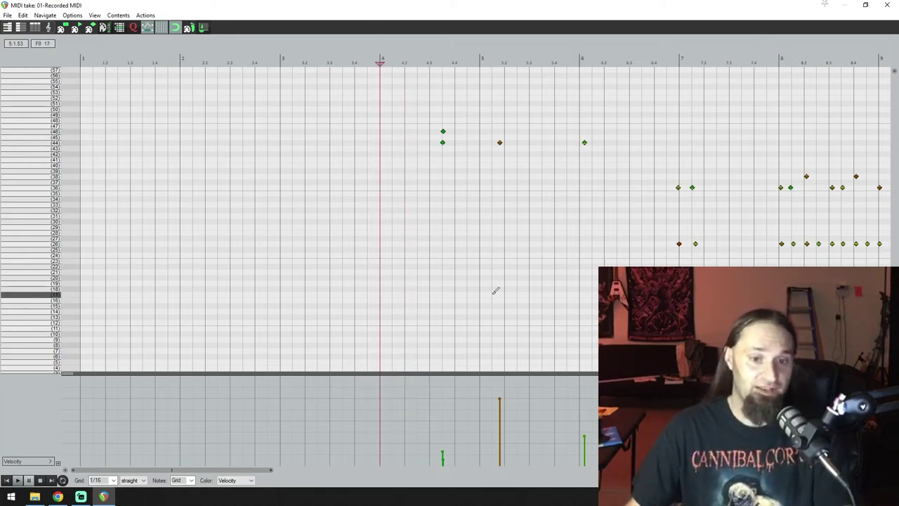
pyautogui.press('space')
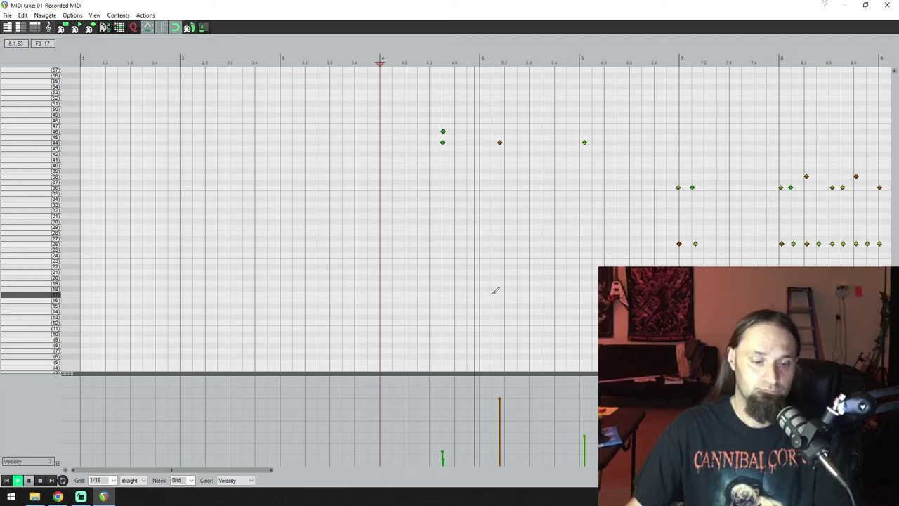
pyautogui.press('space')
# Step: Close the MIDI editor to return to the arrange view
pyautogui.click(890, 5)
pyautogui.scroll(3, 418, 113)
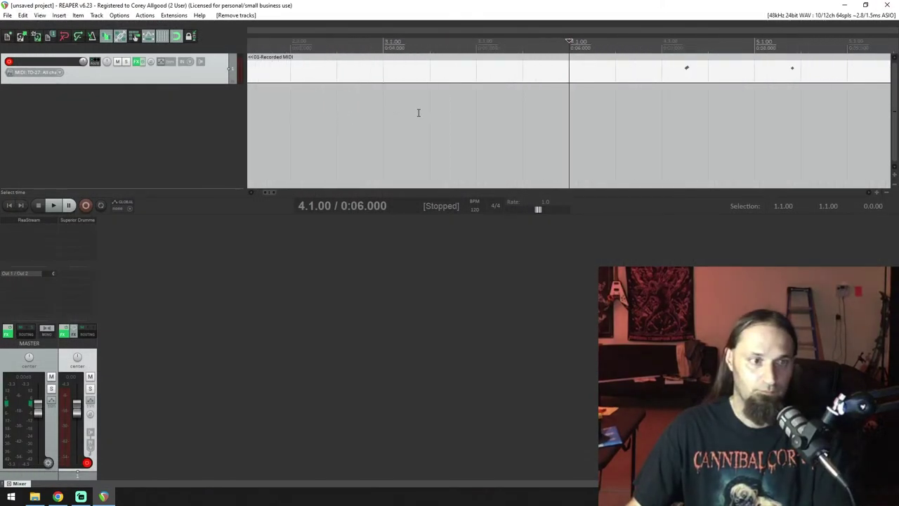
pyautogui.scroll(-3, 422, 112)
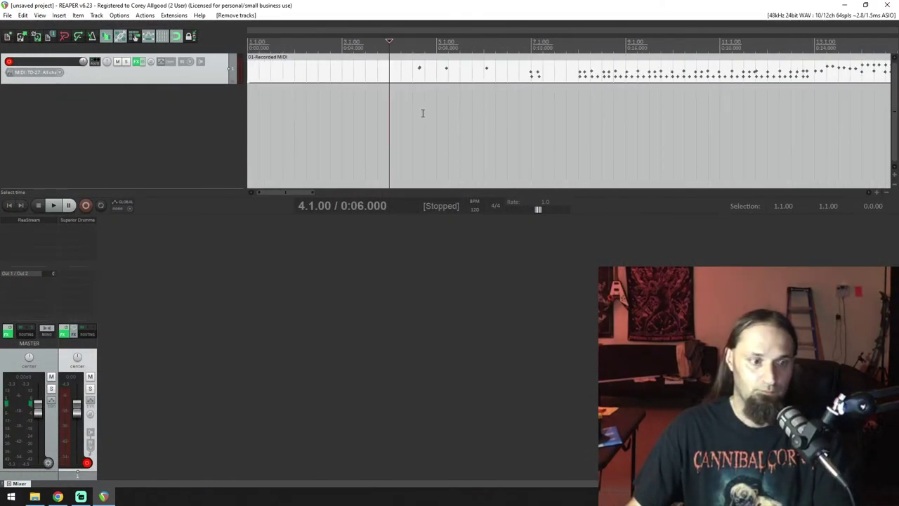
# Step: Disarm the MIDI track from recording and start playback
pyautogui.click(88, 462)
pyautogui.scroll(5, 572, 70)
pyautogui.press('space')
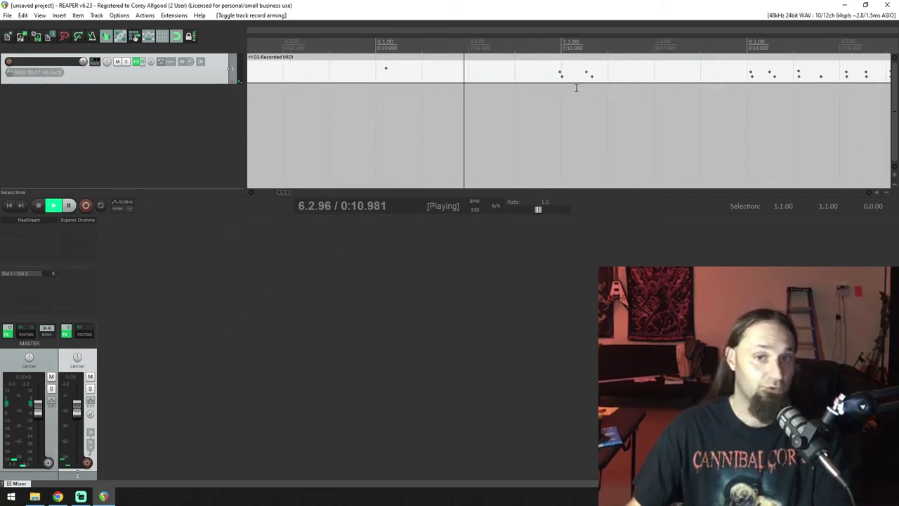
# Step: Open the 01-Recorded MIDI take in the MIDI editor and scroll through its drum notes
pyautogui.doubleClick(619, 60)
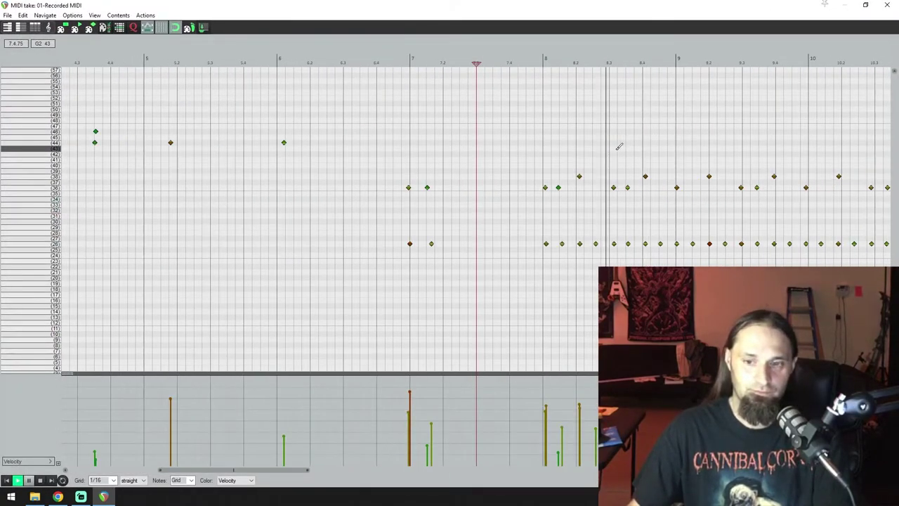
pyautogui.scroll(5, 619, 146)
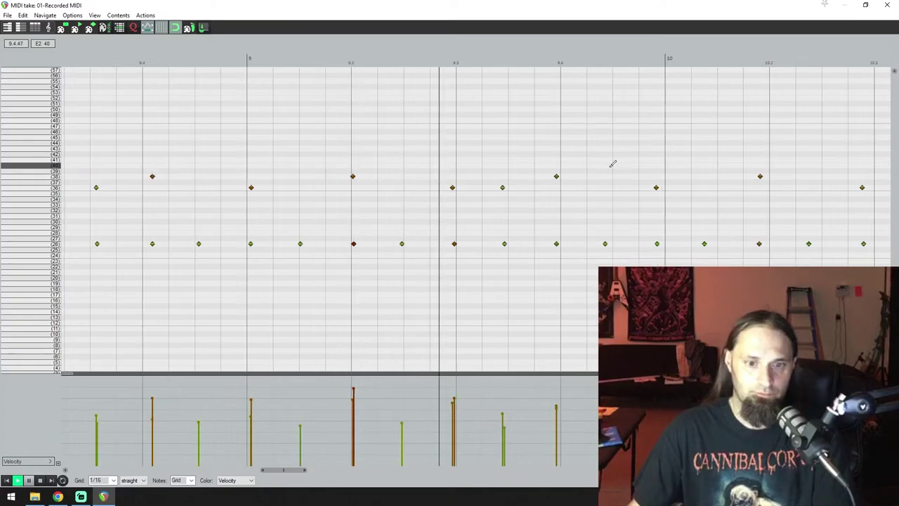
pyautogui.scroll(-3, 615, 165)
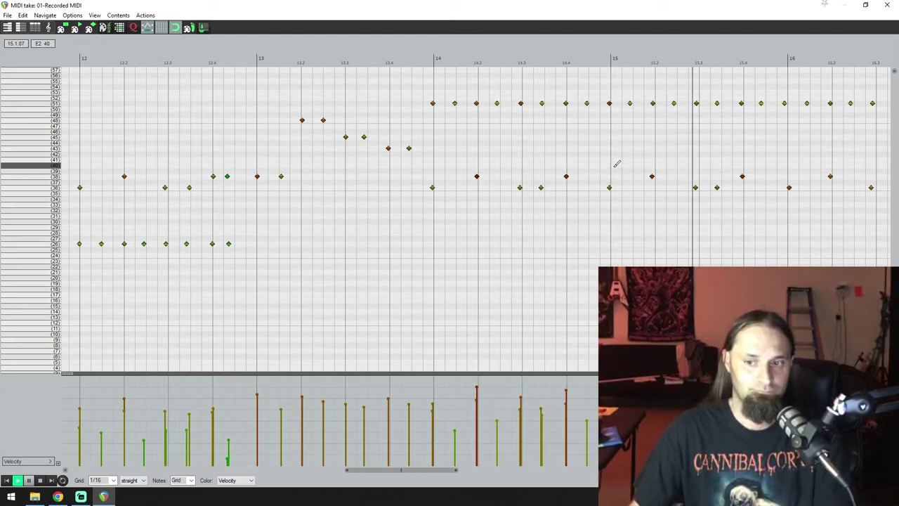
pyautogui.scroll(-2, 617, 164)
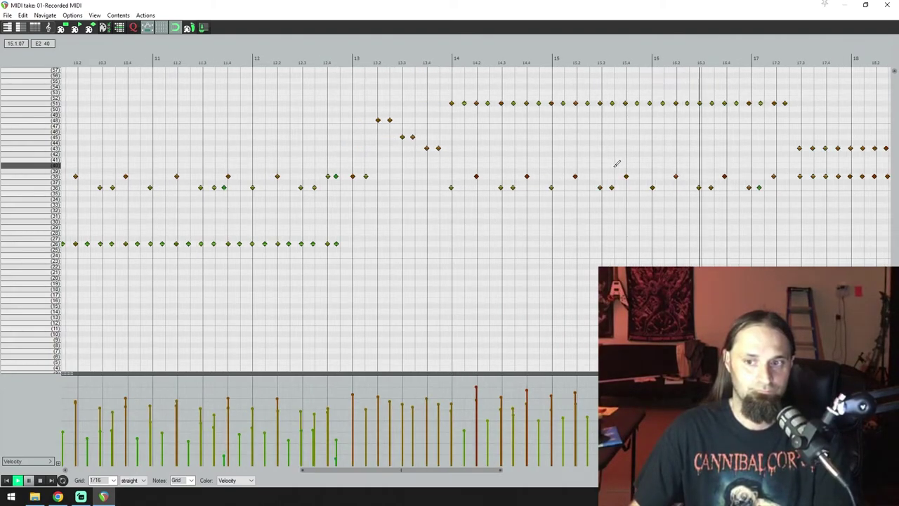
pyautogui.scroll(-2, 617, 163)
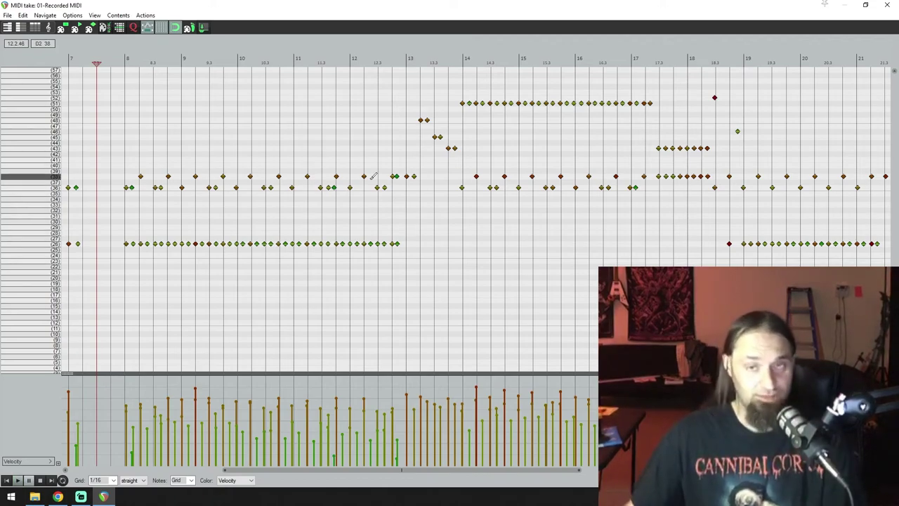
# Step: Select the notes on pitches 26, 36, 38, 49, 48, 45 and a lower row in turn
pyautogui.click(34, 246)
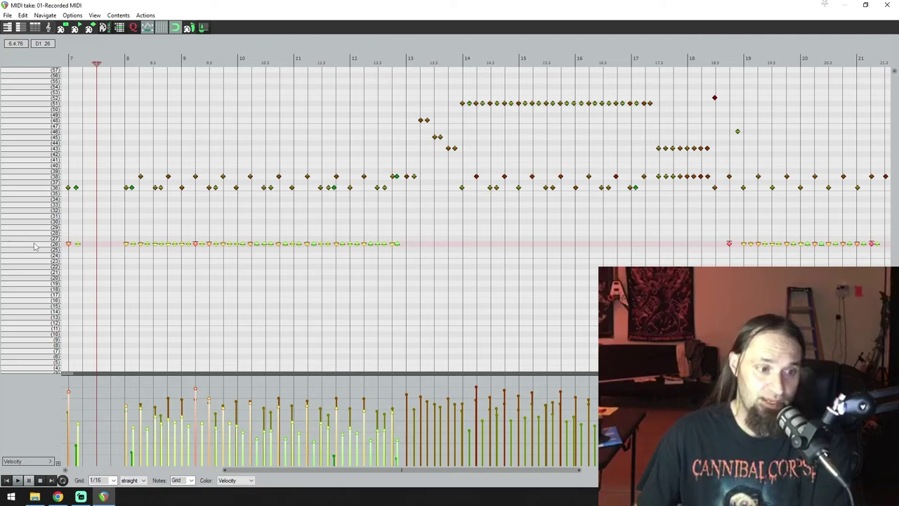
pyautogui.click(50, 188)
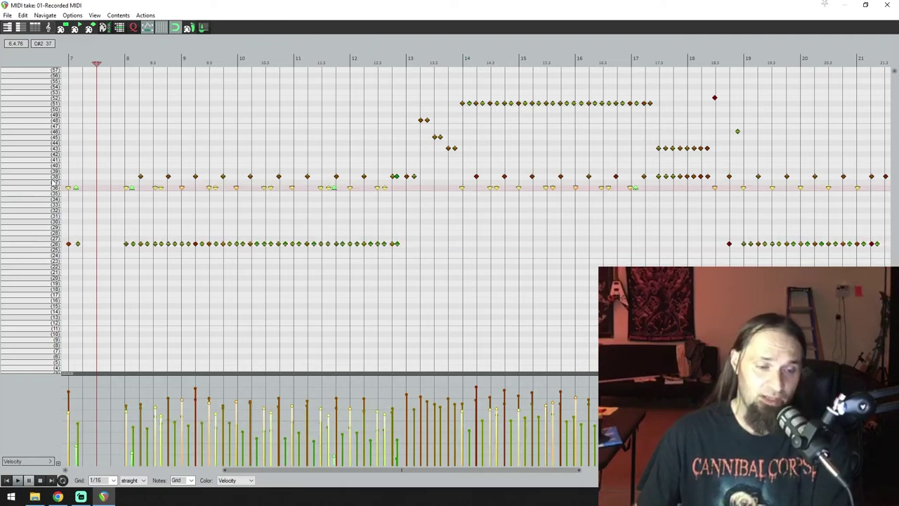
pyautogui.click(54, 178)
pyautogui.click(52, 188)
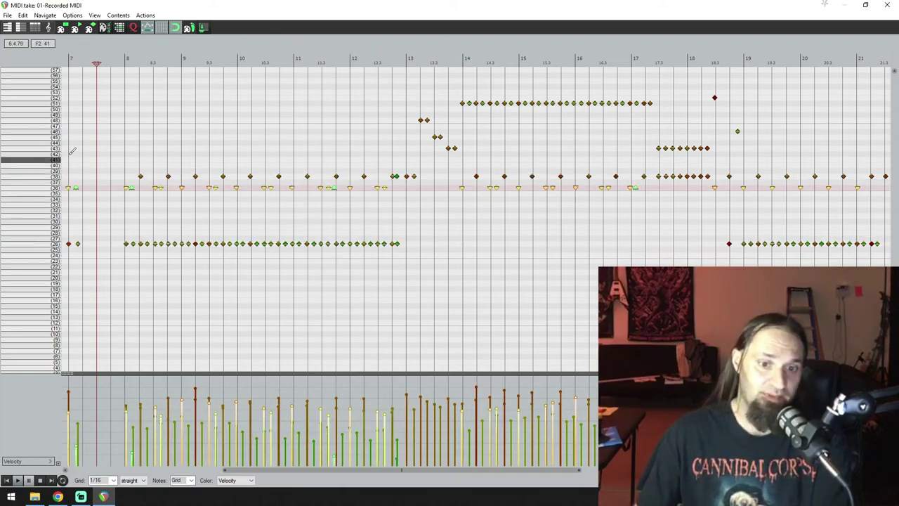
pyautogui.click(46, 115)
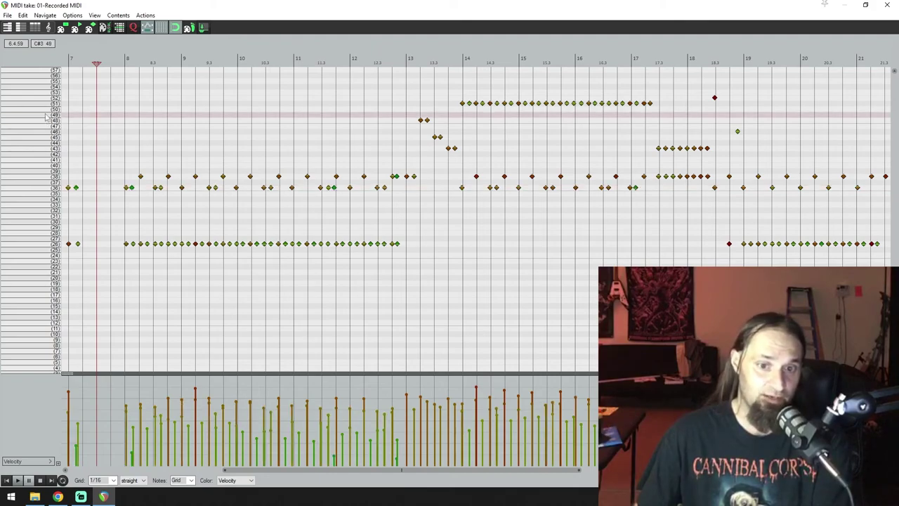
pyautogui.click(47, 121)
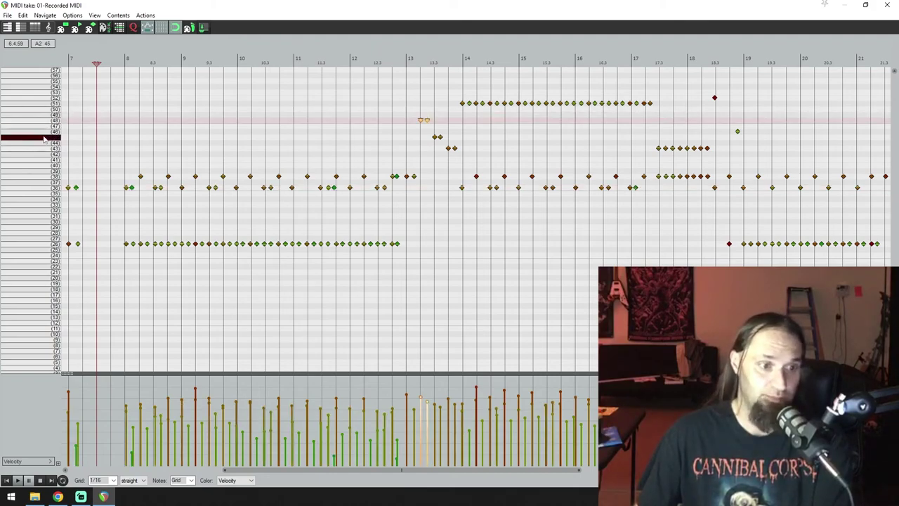
pyautogui.click(44, 139)
pyautogui.click(42, 148)
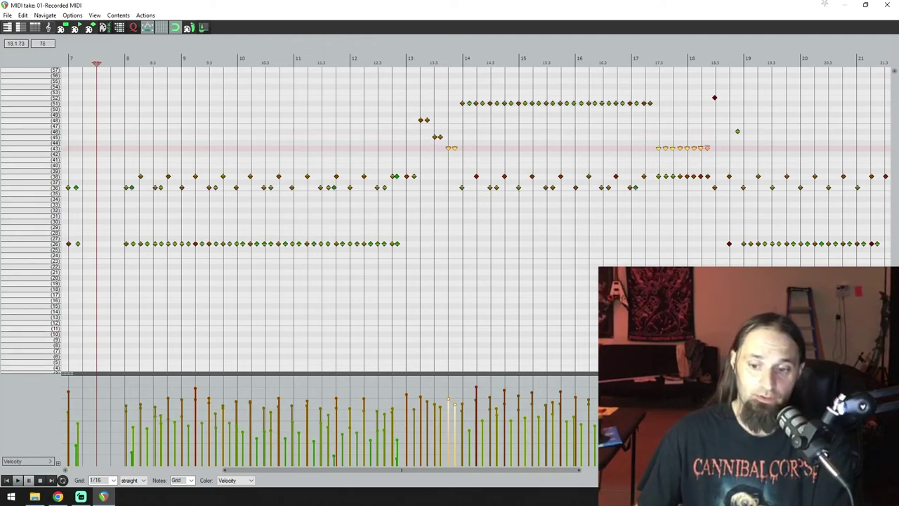
# Step: Zoom out over the drum notes and close the MIDI editor
pyautogui.scroll(-4, 535, 421)
pyautogui.scroll(-2, 535, 422)
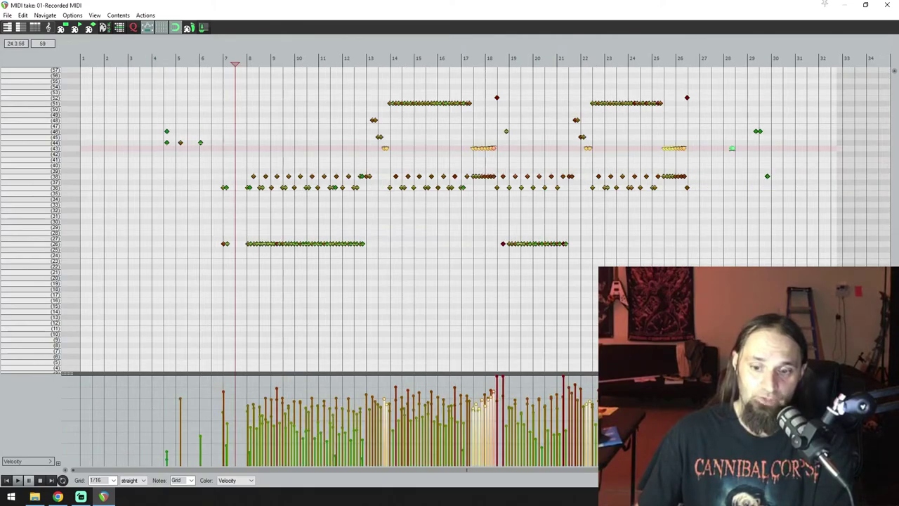
pyautogui.scroll(5, 598, 416)
pyautogui.scroll(-5, 597, 415)
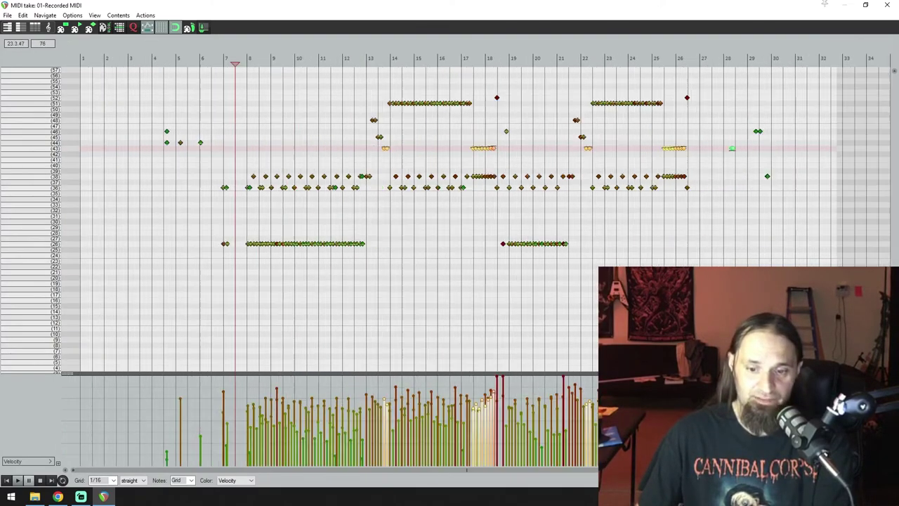
pyautogui.click(887, 5)
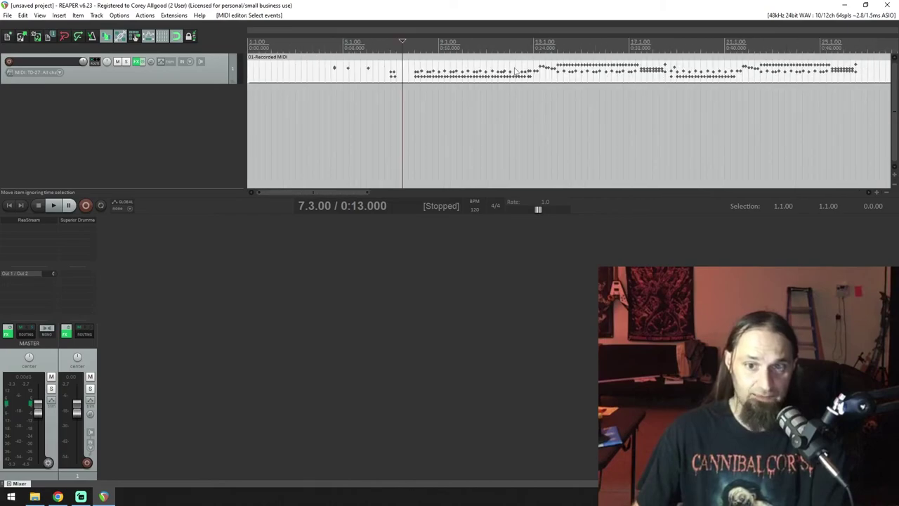
pyautogui.scroll(-2, 590, 98)
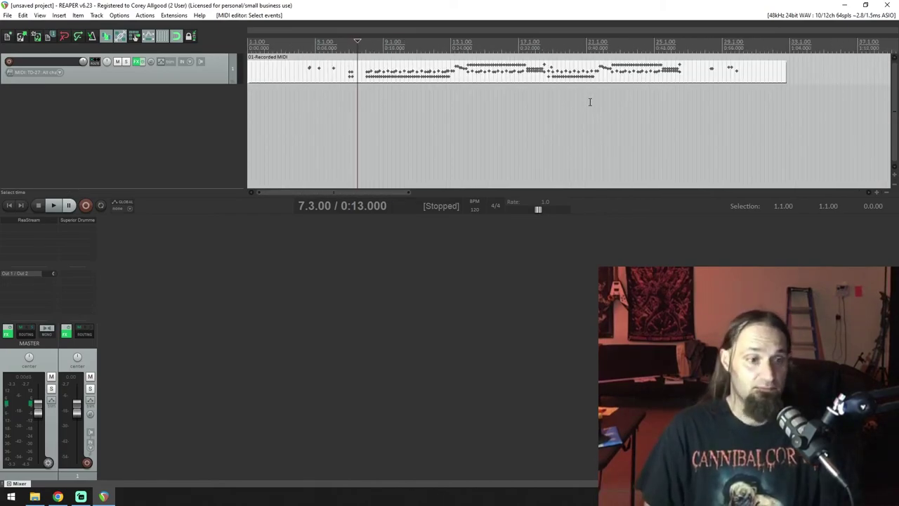